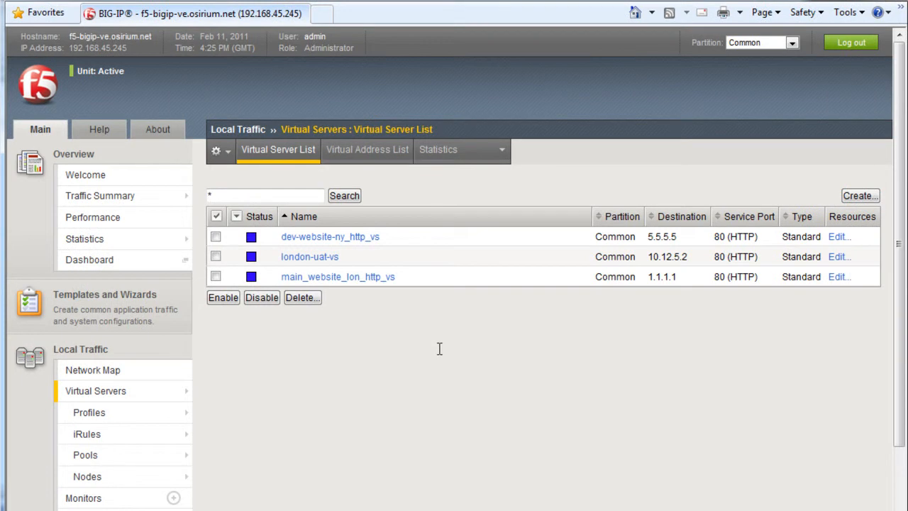
- Copy the pool name lon-pri-linux_pool from the BIG-IP pool list into the UltraEdit notes below the virtual server name
click(110, 458)
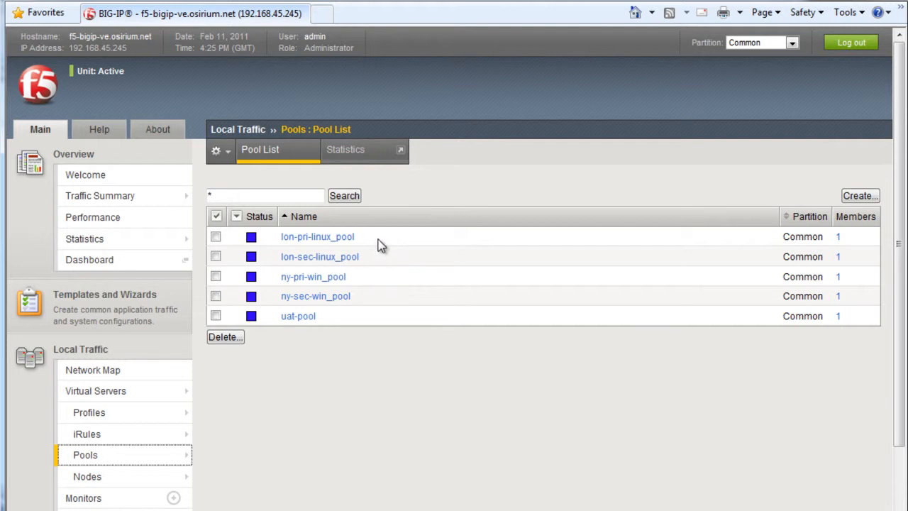
drag(361, 238, 287, 238)
key(ctrl+c)
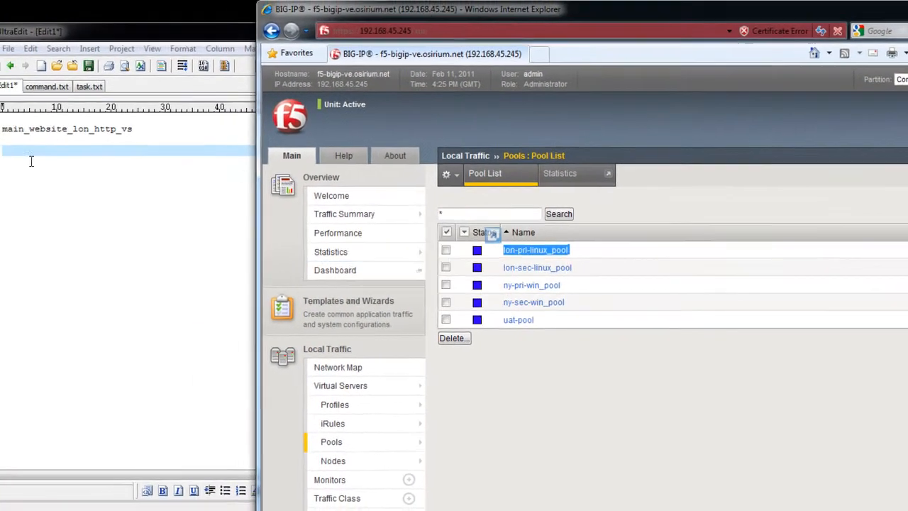
click(83, 152)
key(ctrl+v)
- Copy the pool name lon-sec-linux_pool from the BIG-IP pool list onto the line below lon-pri-linux_pool in the notes
click(625, 22)
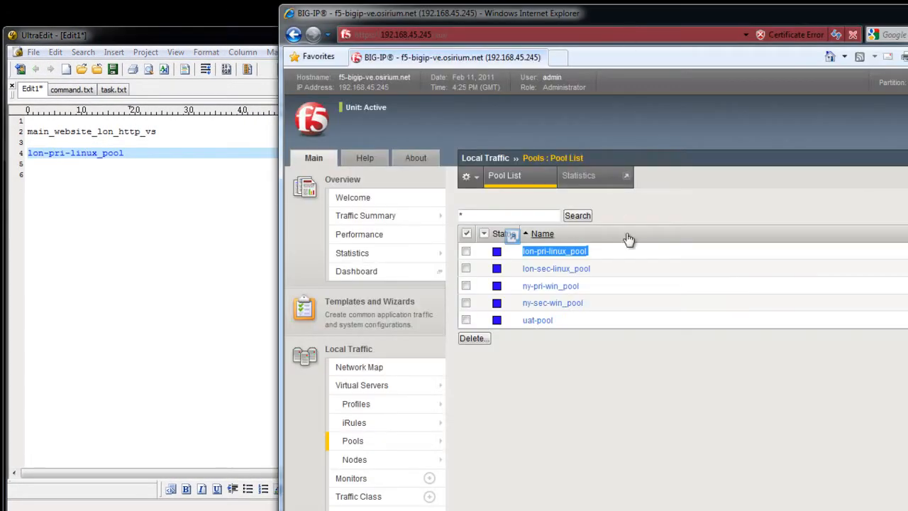
drag(602, 268, 532, 275)
key(ctrl+c)
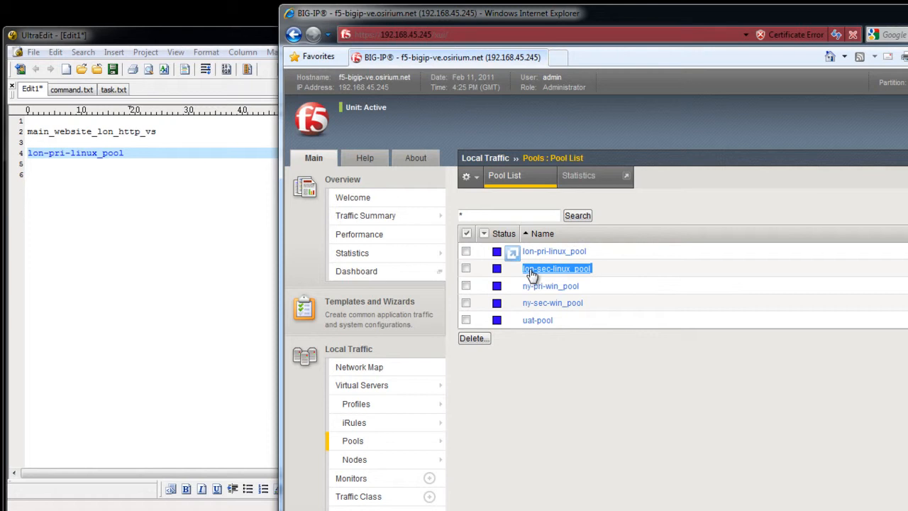
click(140, 165)
key(ctrl+v)
click(150, 246)
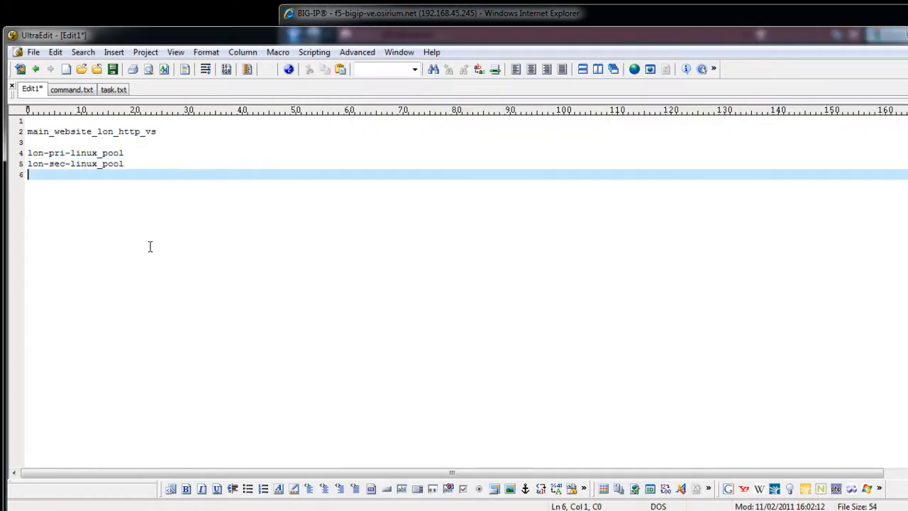
click(191, 137)
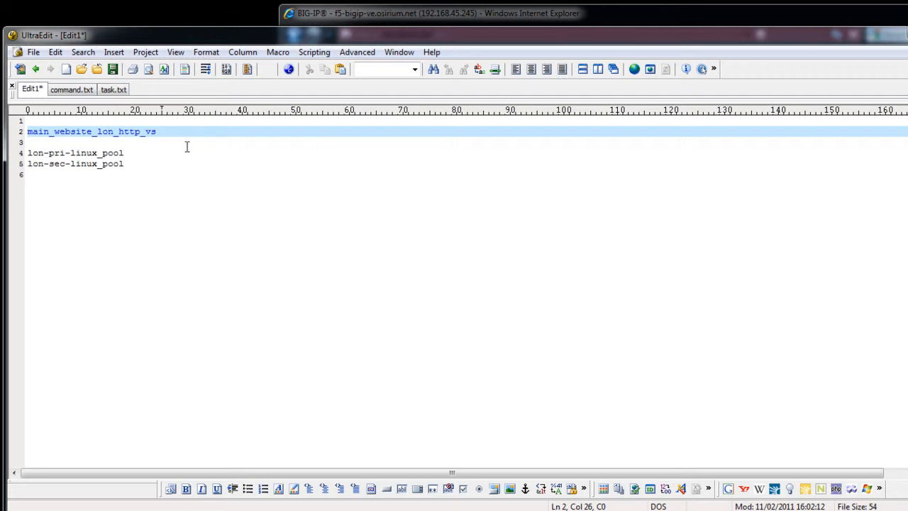
click(187, 151)
click(186, 168)
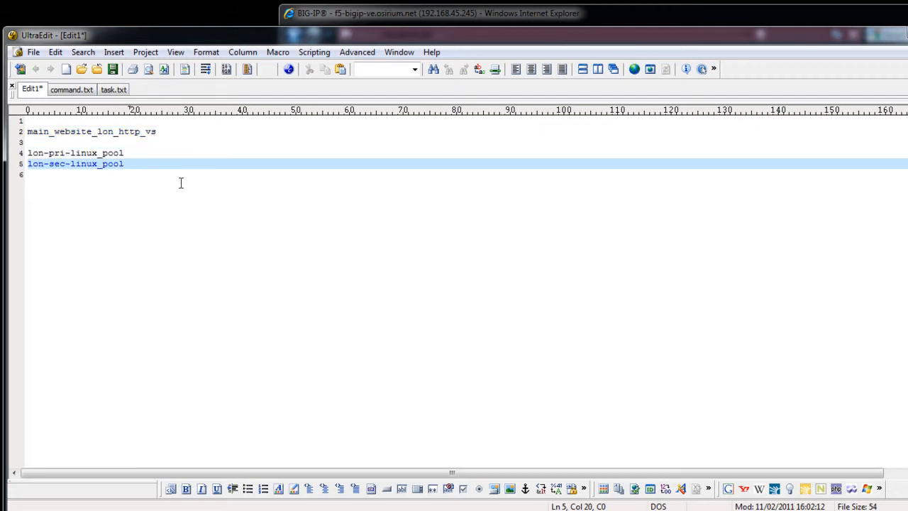
click(175, 186)
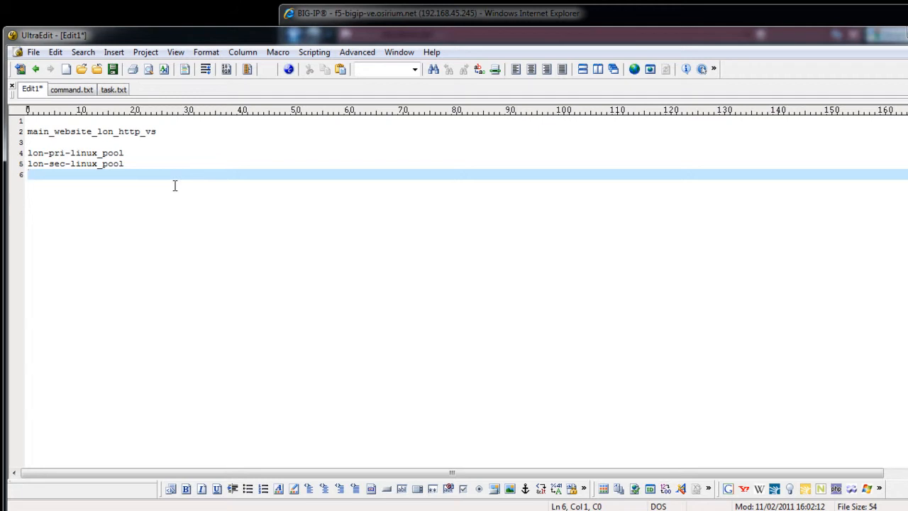
- Switch to the PuTTY session on f5-ltm-ve, bring up a fresh prompt and move its window clear of the notes
click(595, 21)
key(alt+Tab)
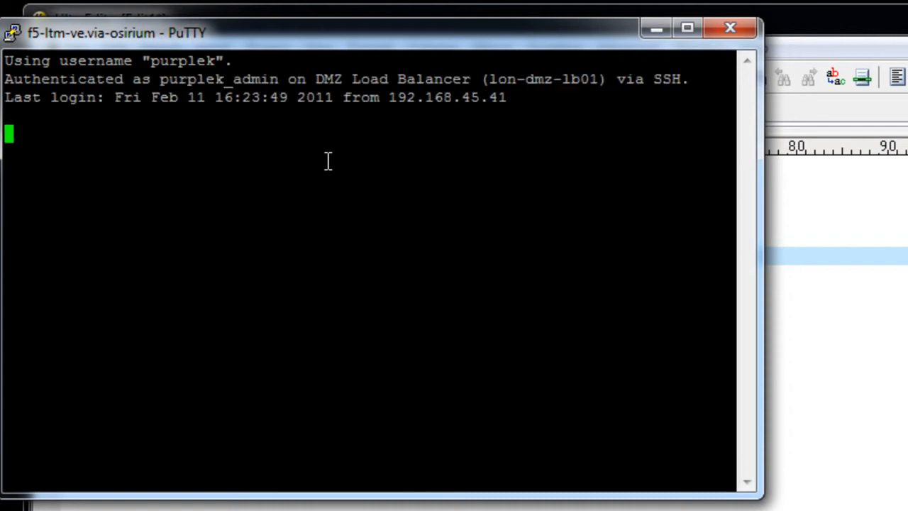
key(Return)
key(Return)
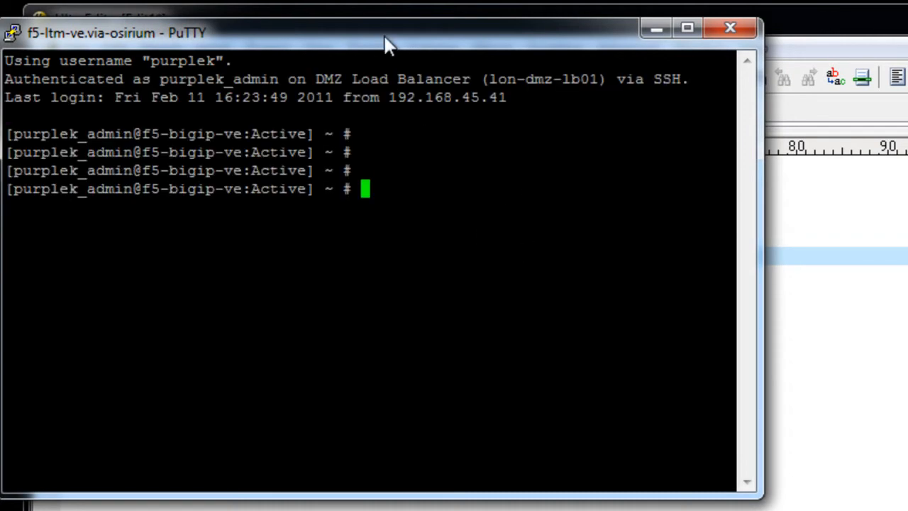
drag(385, 40, 853, 310)
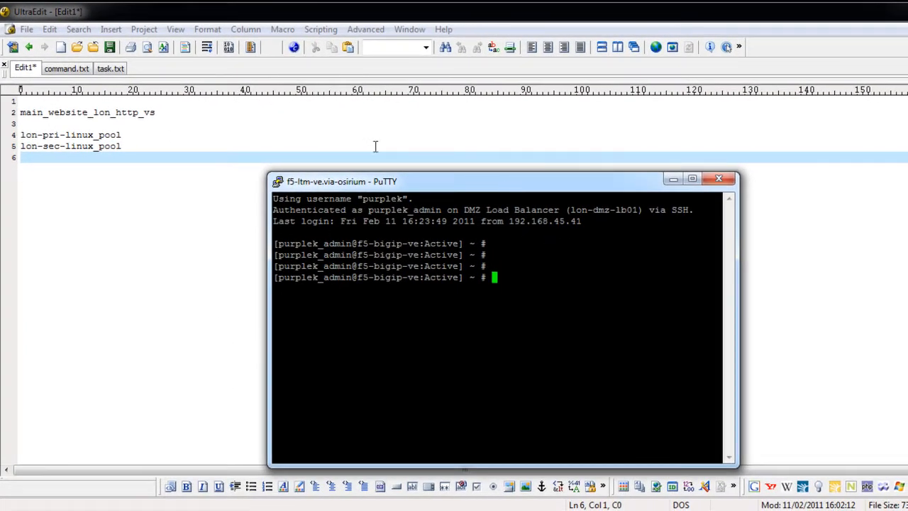
drag(429, 185, 632, 288)
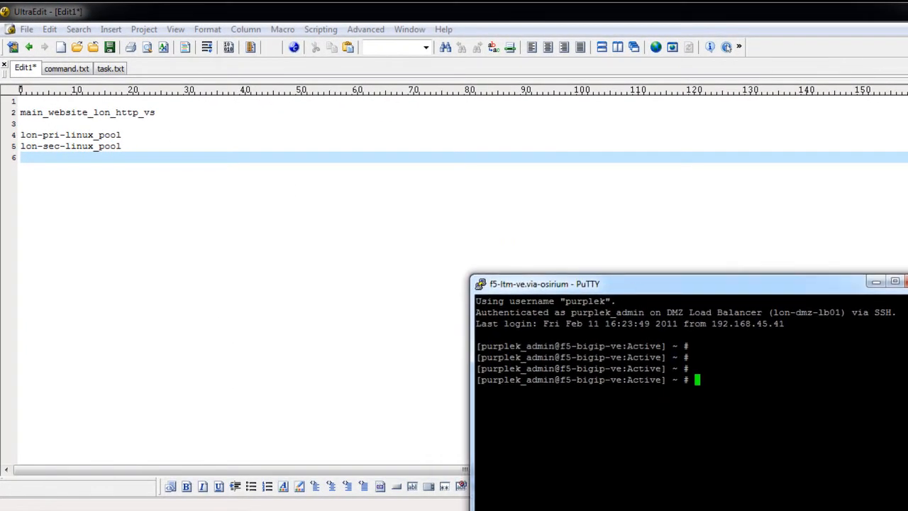
- Run the command tmsh modify ltm virtual main_website_lon_http_vs pool lon-sec-linux_pool from command.txt in the PuTTY session
click(68, 70)
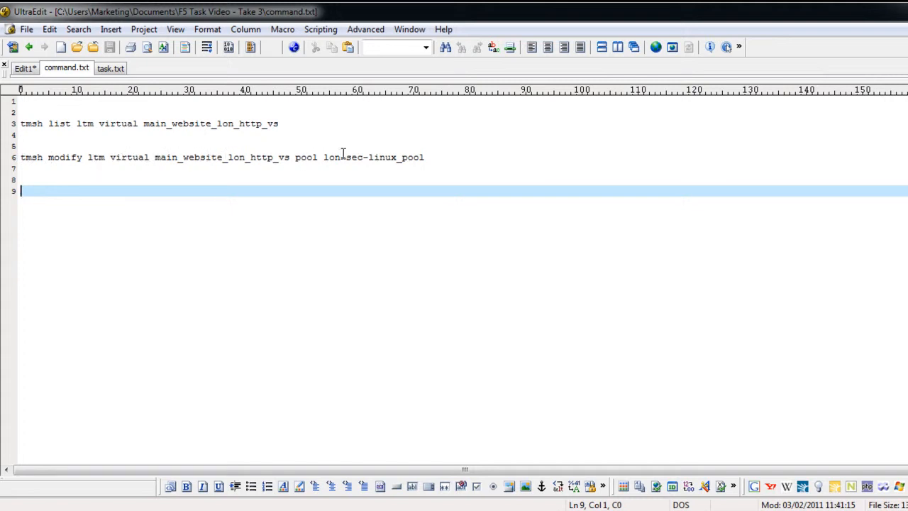
drag(425, 158, 21, 158)
key(ctrl+c)
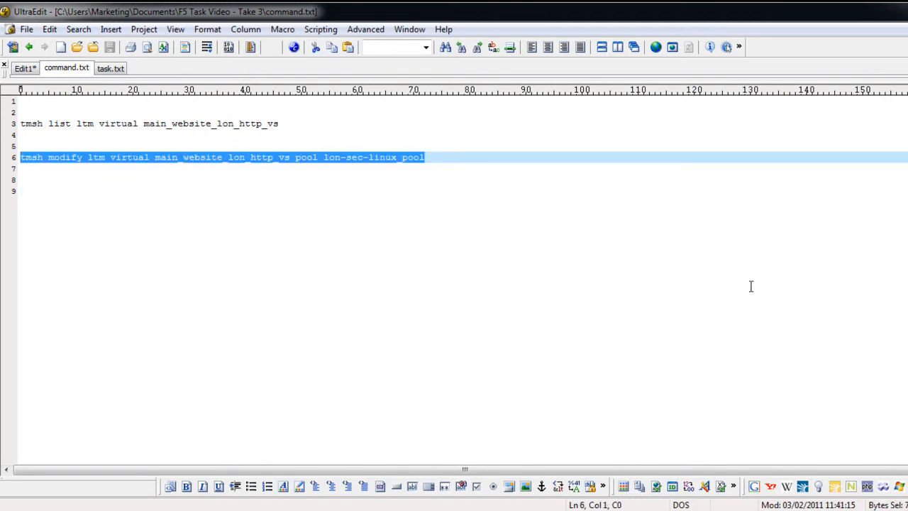
click(681, 509)
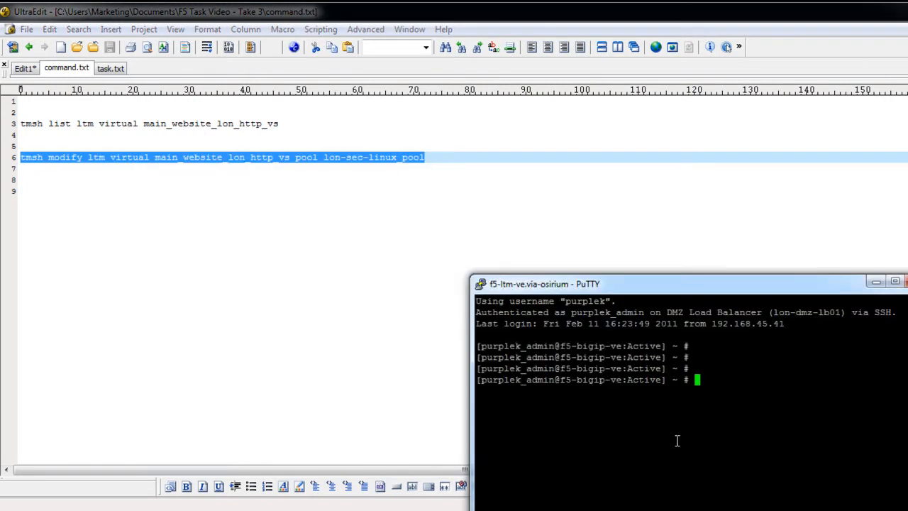
right_click(727, 431)
key(Return)
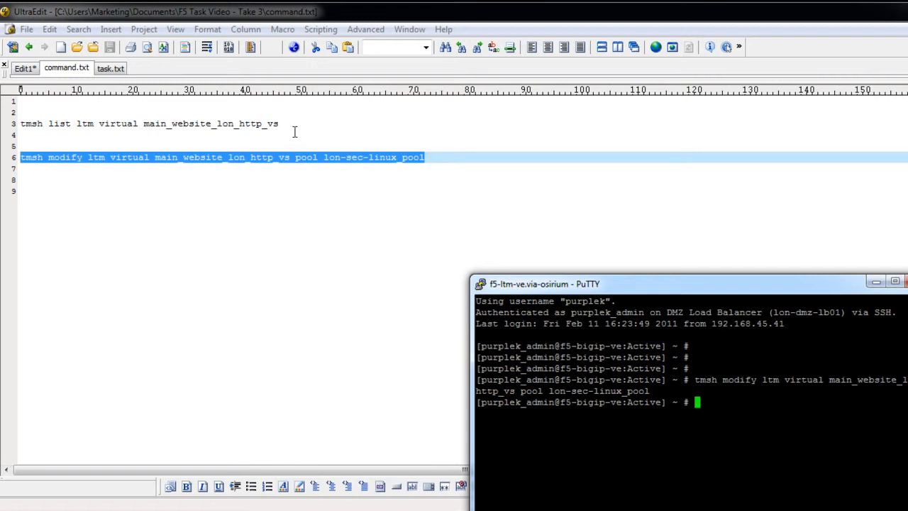
- Run tmsh list ltm virtual main_website_lon_http_vs from command.txt in the PuTTY session to check the assigned pool
drag(280, 125, 22, 125)
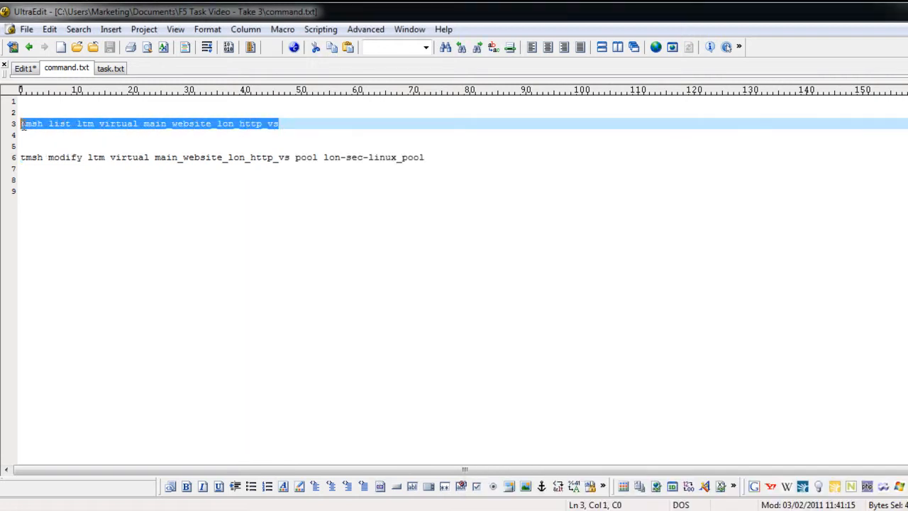
click(589, 510)
right_click(779, 497)
key(Return)
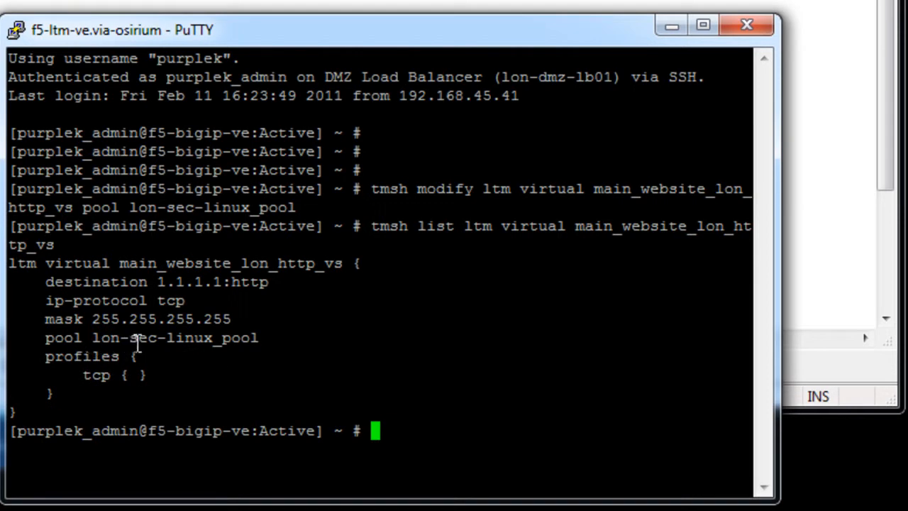
- Rerun the tmsh modify command for main_website_lon_http_vs with the pool changed to lon-pri-linux_pool
key(Up)
key(Up)
key(Left)
key(Left)
key(Left)
key(Left)
key(Left)
key(Left)
key(Left)
key(Left)
key(Left)
key(Left)
key(Left)
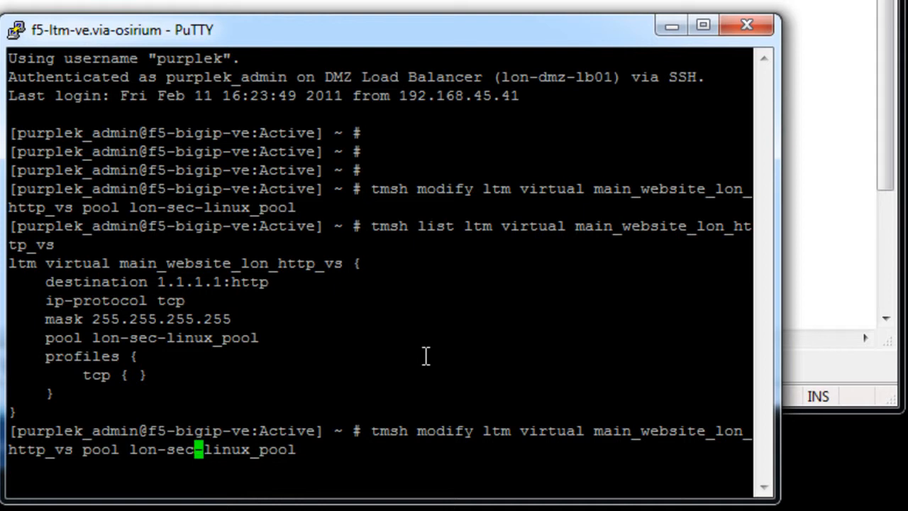
key(BackSpace)
key(BackSpace)
key(BackSpace)
text(pri)
key(Return)
- List the configuration of main_website_lon_http_vs again to check its pool, and close the PuTTY session
key(Up)
key(Up)
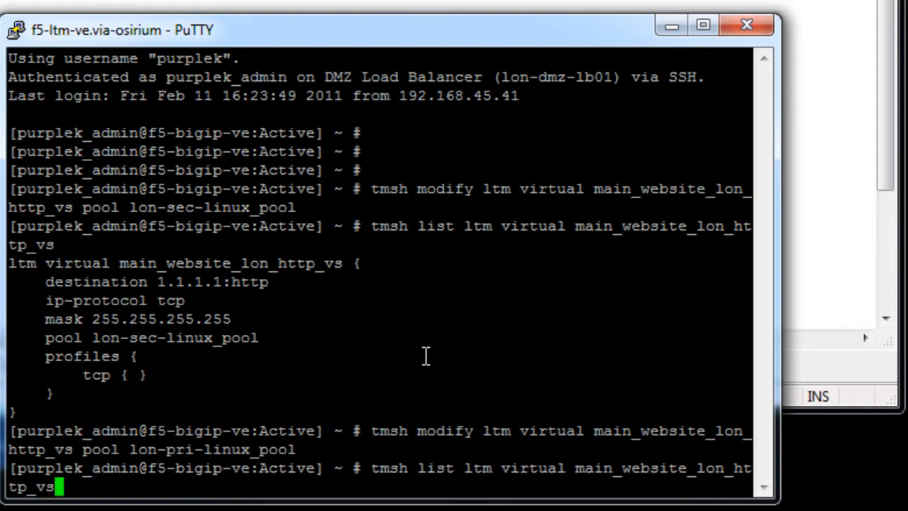
key(Return)
drag(280, 391, 93, 394)
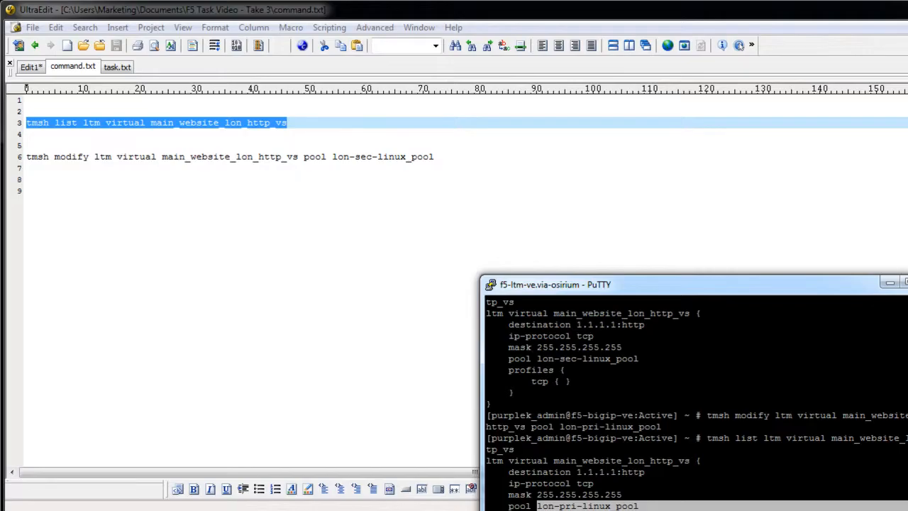
click(746, 26)
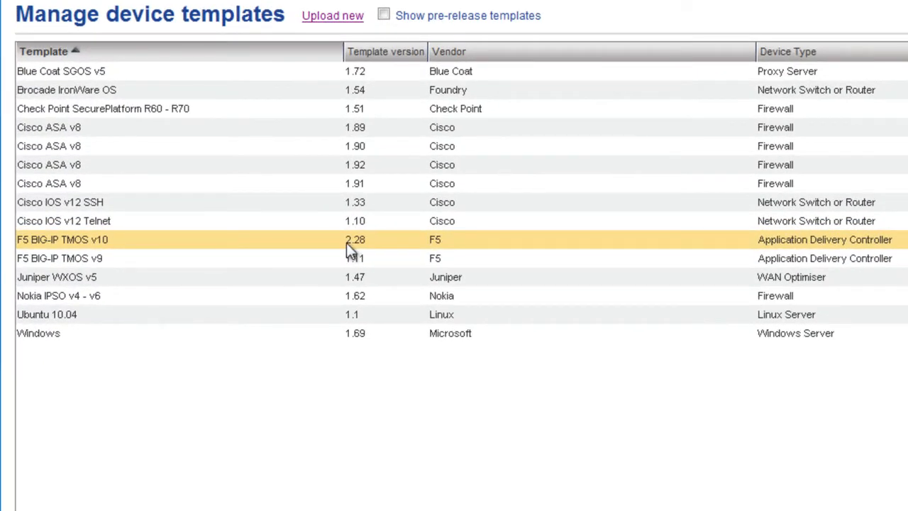
- Download the F5 BIG-IP TMOS v10 device template, version 2.28, to the desktop as f5_bigip_v10_1_v_2_28.xml
right_click(366, 241)
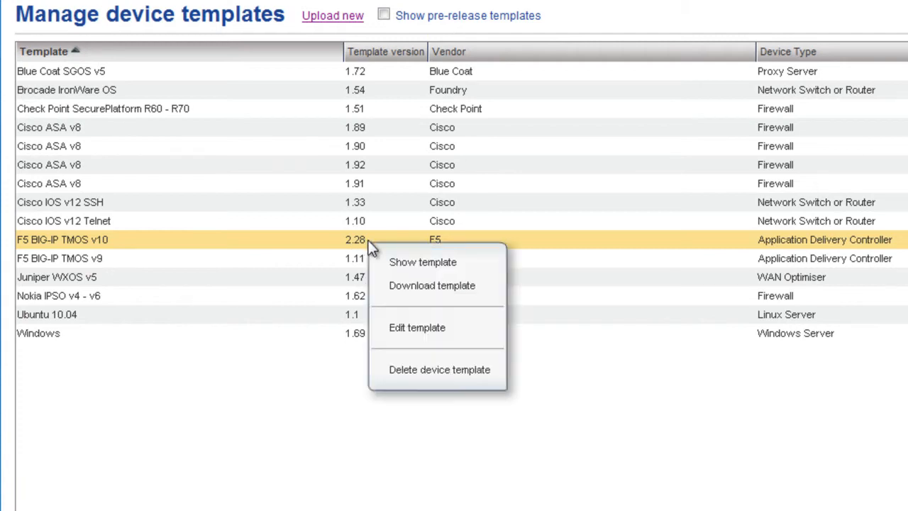
click(458, 286)
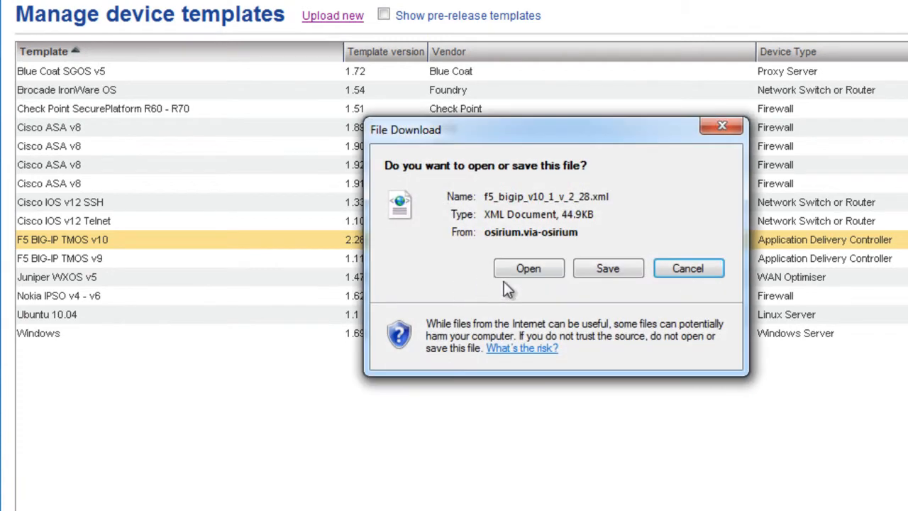
click(592, 271)
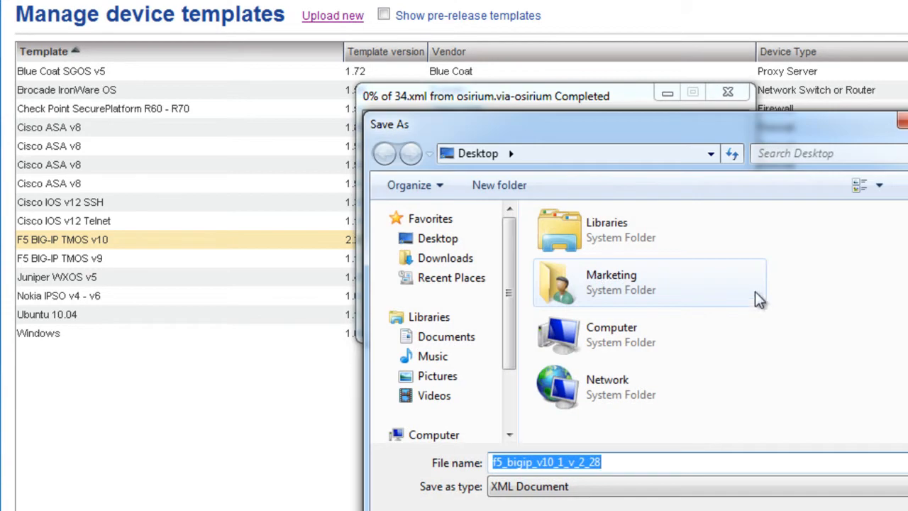
click(789, 510)
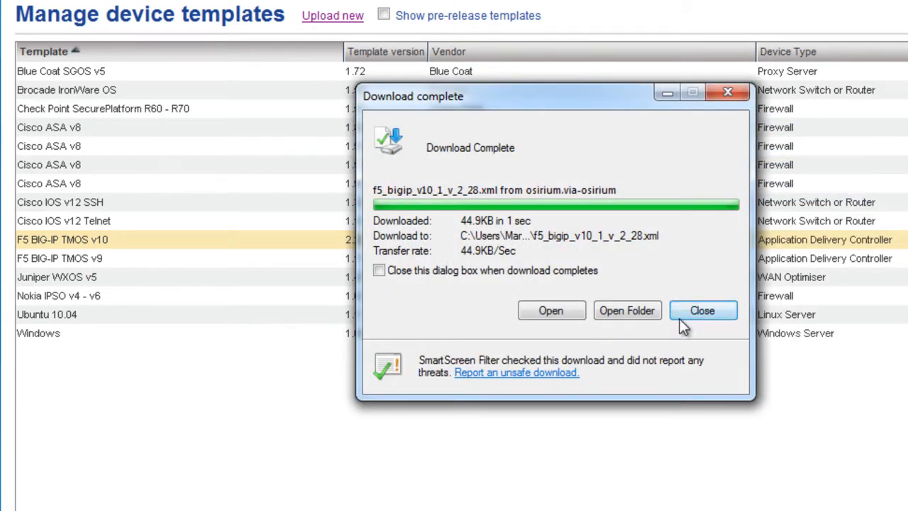
click(701, 310)
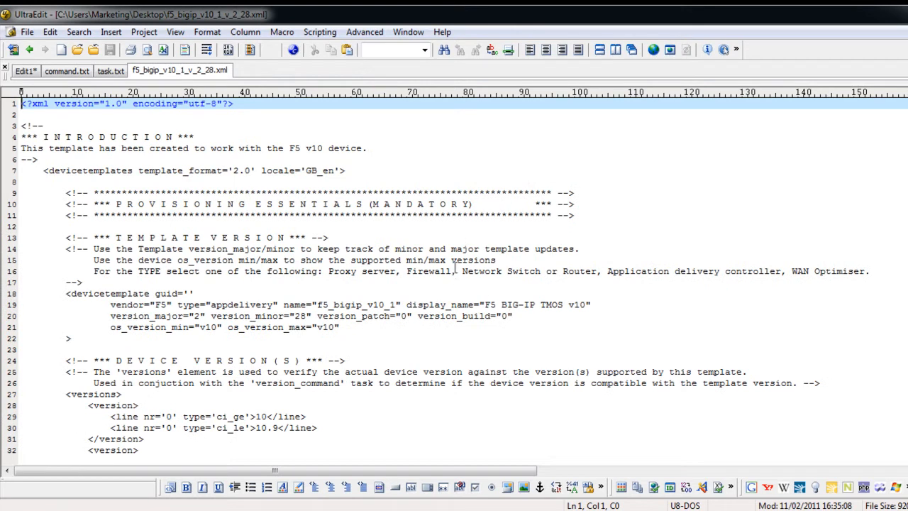
- Replace the empty usertasks block under Business Process Tasks in f5_bigip_v10_1_v_2_28.xml with the Switch Corporate Website Pool block from task.txt
scroll(455, 270, down, 20)
scroll(455, 276, down, 20)
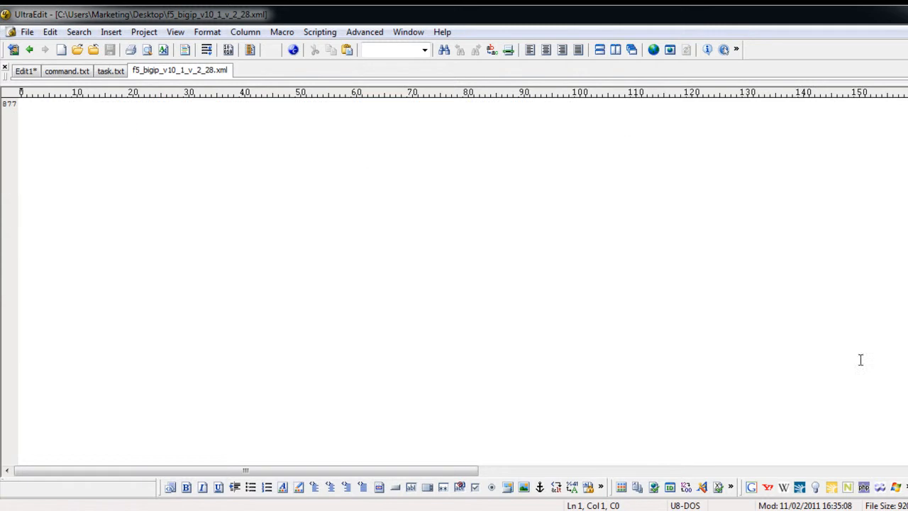
scroll(837, 331, up, 7)
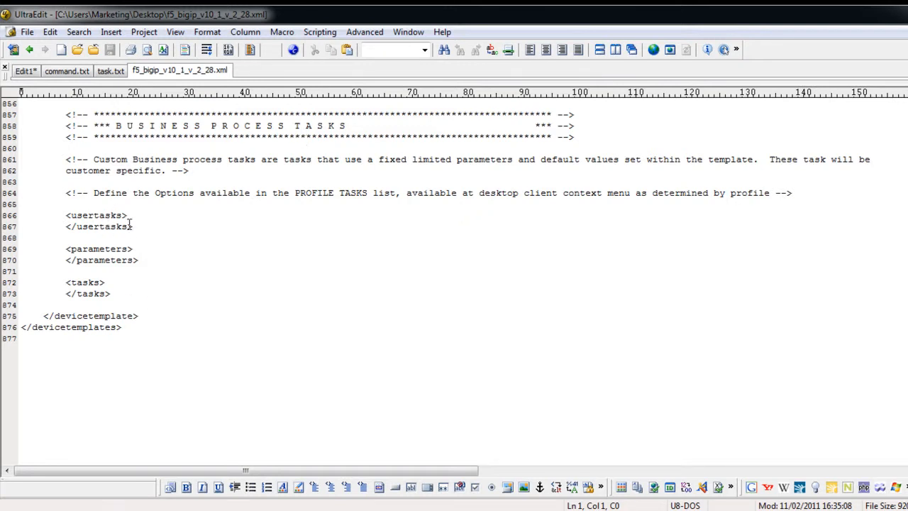
click(114, 72)
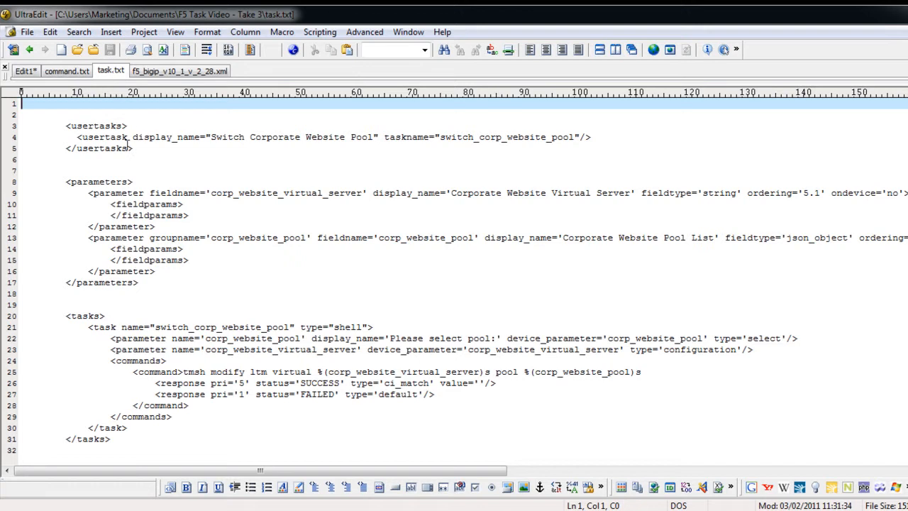
drag(135, 149, 12, 131)
key(ctrl+c)
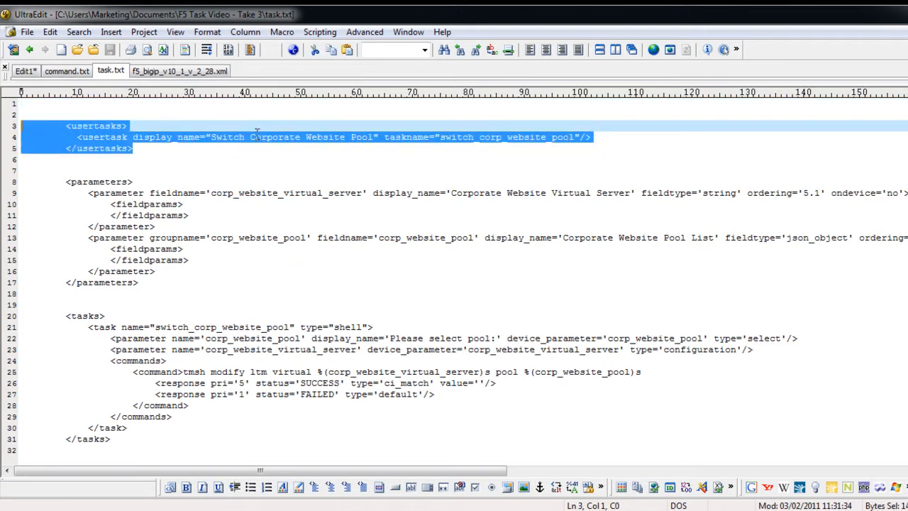
click(217, 73)
drag(160, 226, 18, 215)
key(ctrl+v)
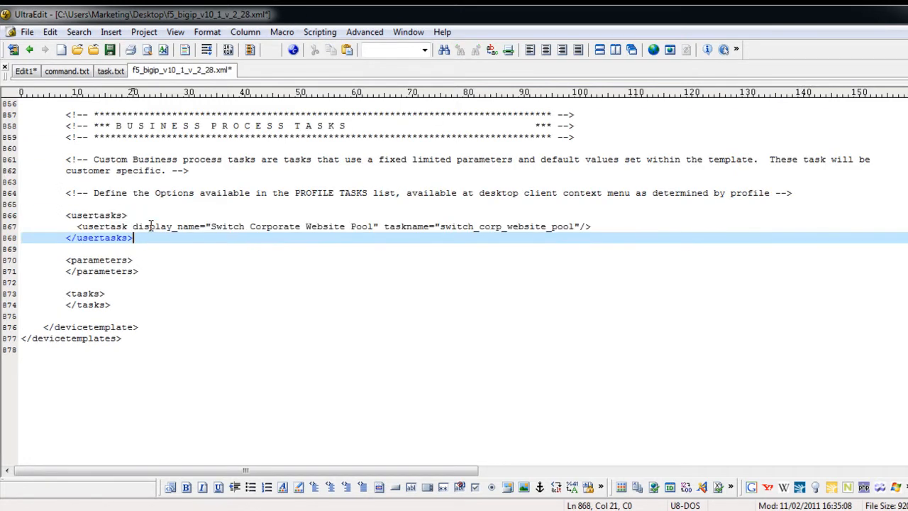
- Replace the empty parameters block in f5_bigip_v10_1_v_2_28.xml with the Corporate Website Virtual Server and Pool List parameters from task.txt
click(107, 72)
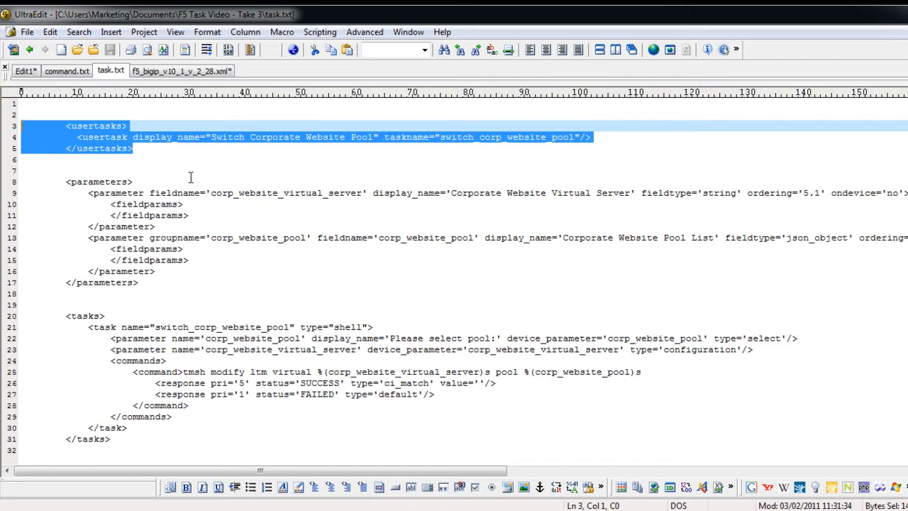
drag(451, 193, 633, 193)
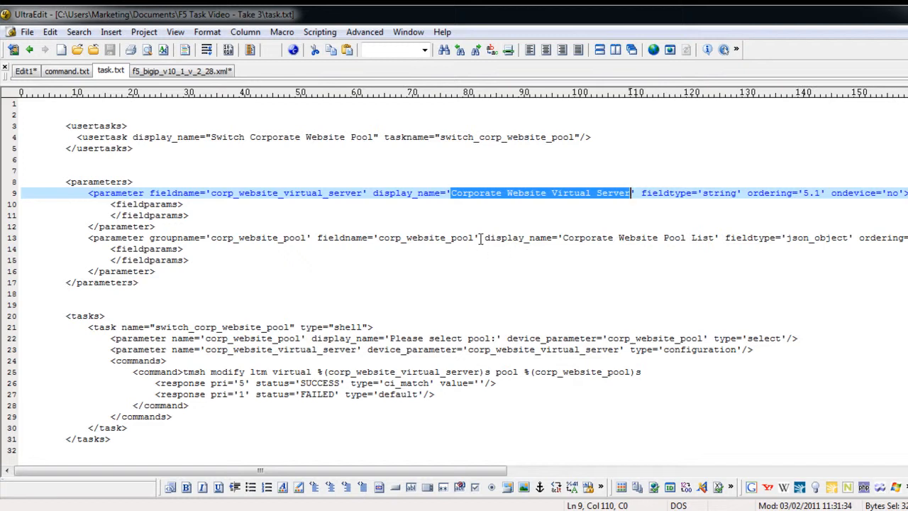
drag(141, 282, 43, 188)
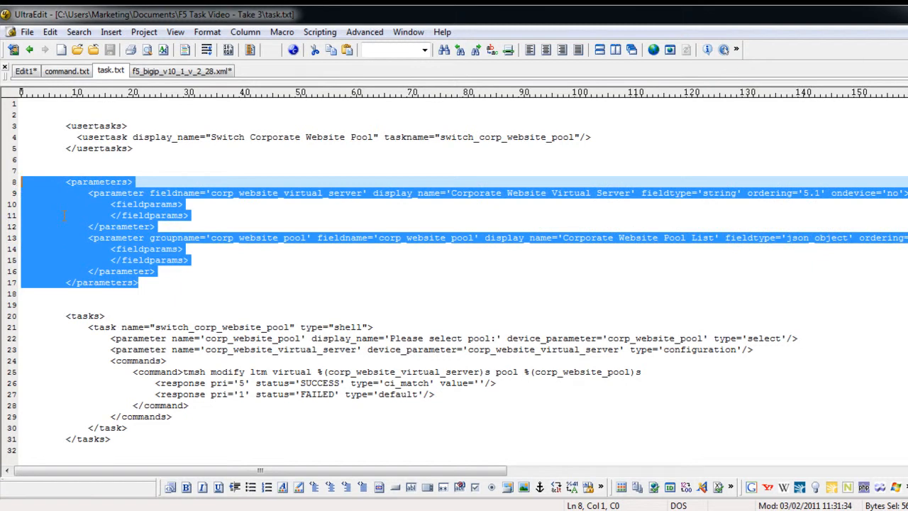
click(179, 73)
drag(142, 274, 4, 261)
key(ctrl+v)
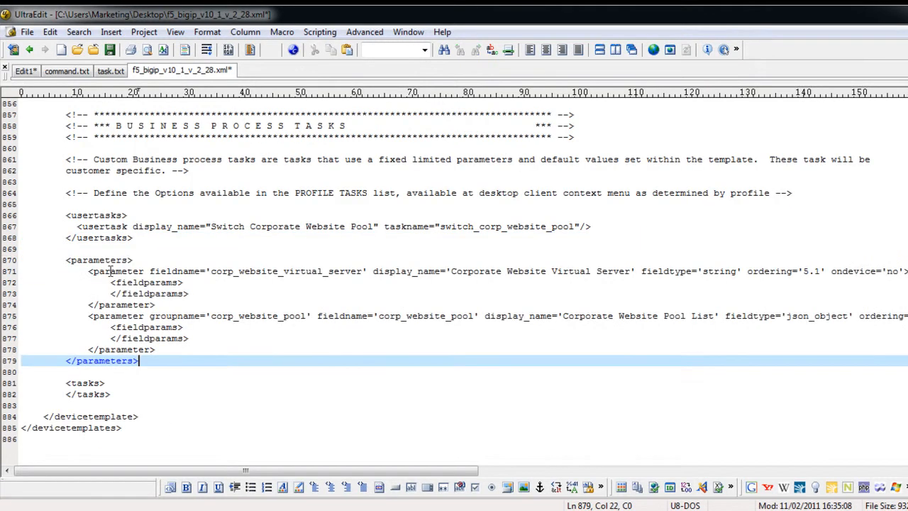
- Examine the tasks block in task.txt, including the pool selection prompt, the tmsh modify command with its two variables, and the success response value
click(107, 71)
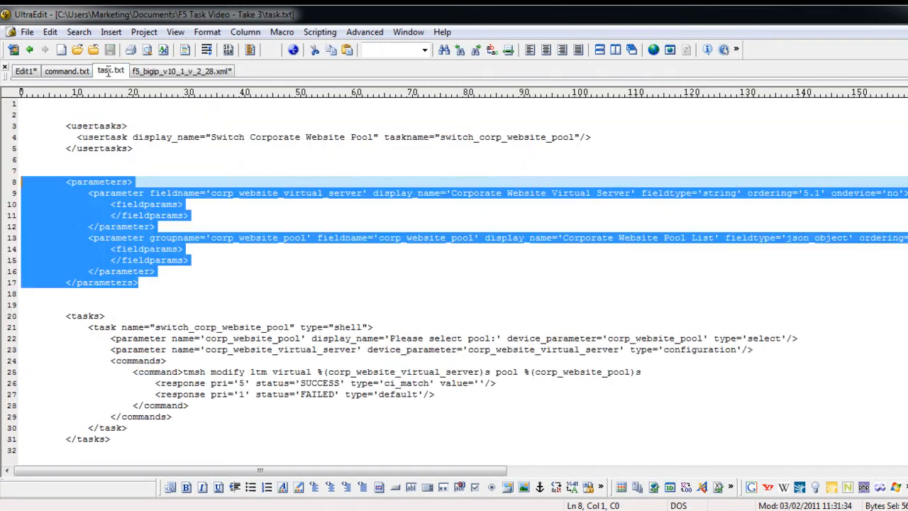
click(220, 305)
scroll(231, 287, down, 3)
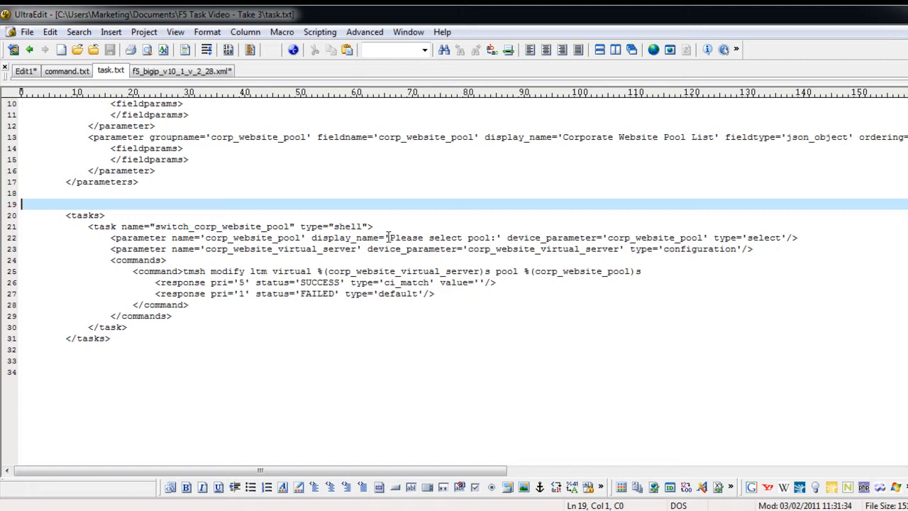
drag(389, 239, 496, 242)
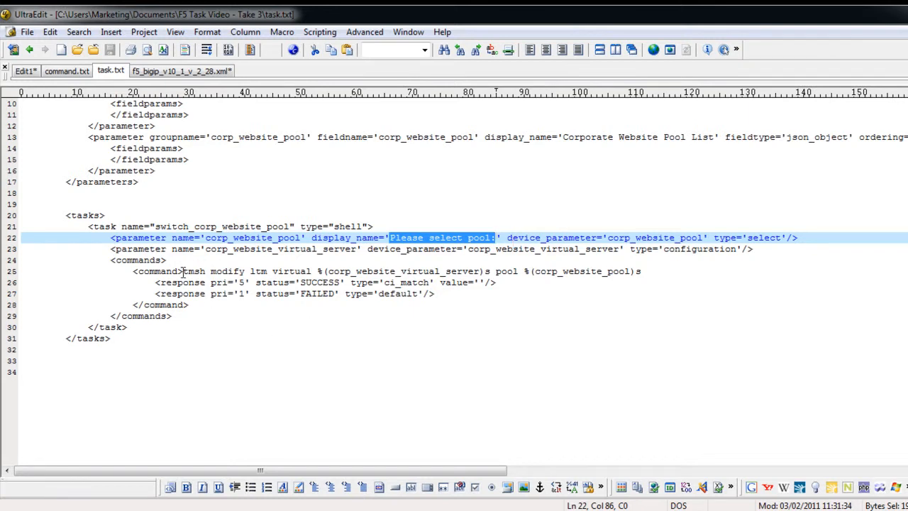
drag(183, 272, 643, 270)
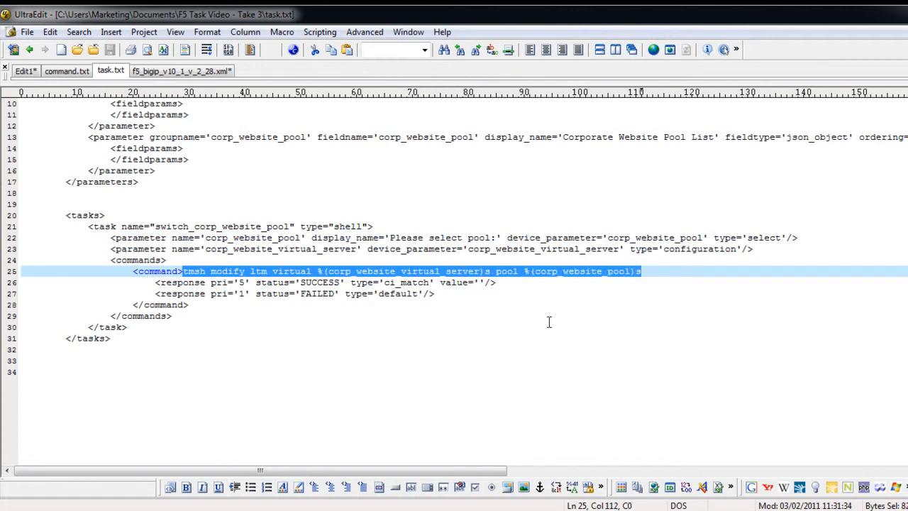
click(318, 271)
drag(317, 272, 489, 271)
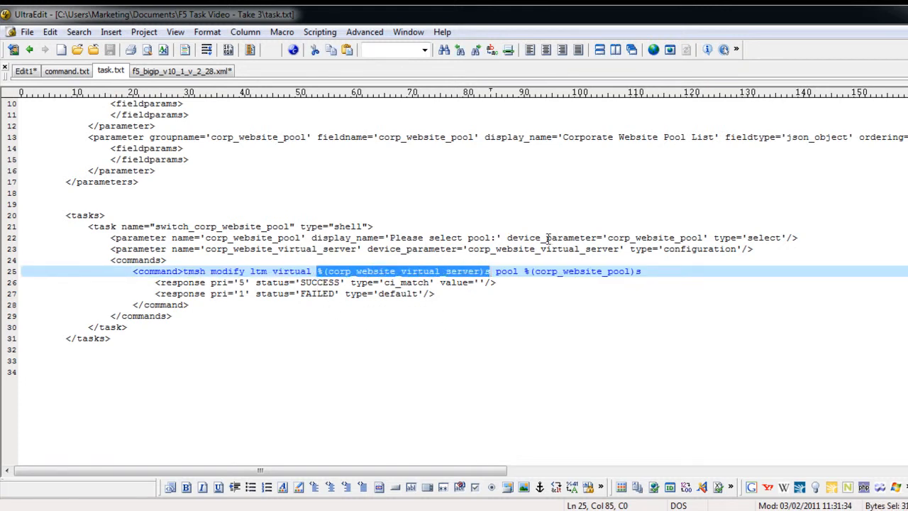
click(530, 293)
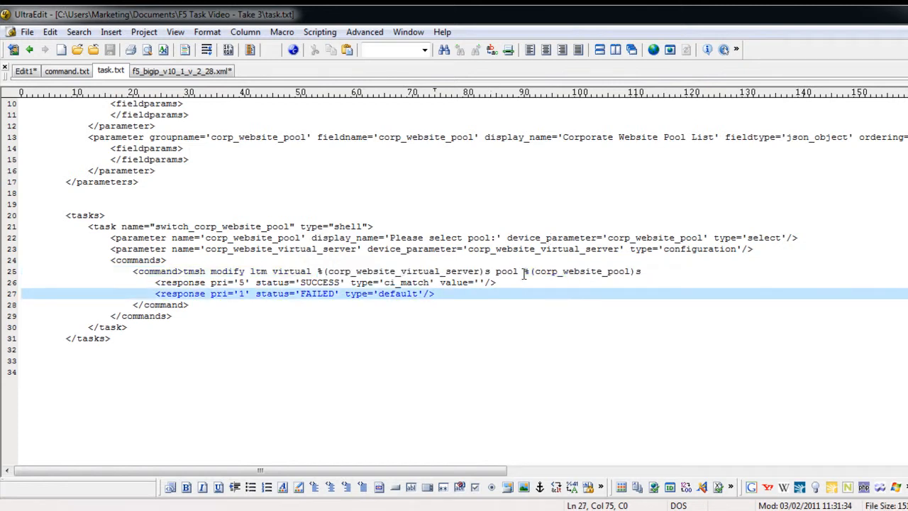
drag(523, 271, 643, 271)
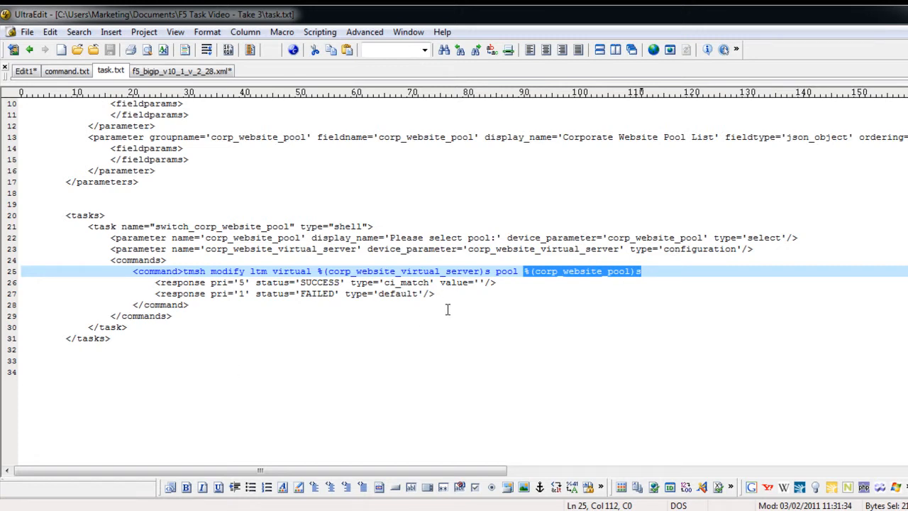
click(478, 282)
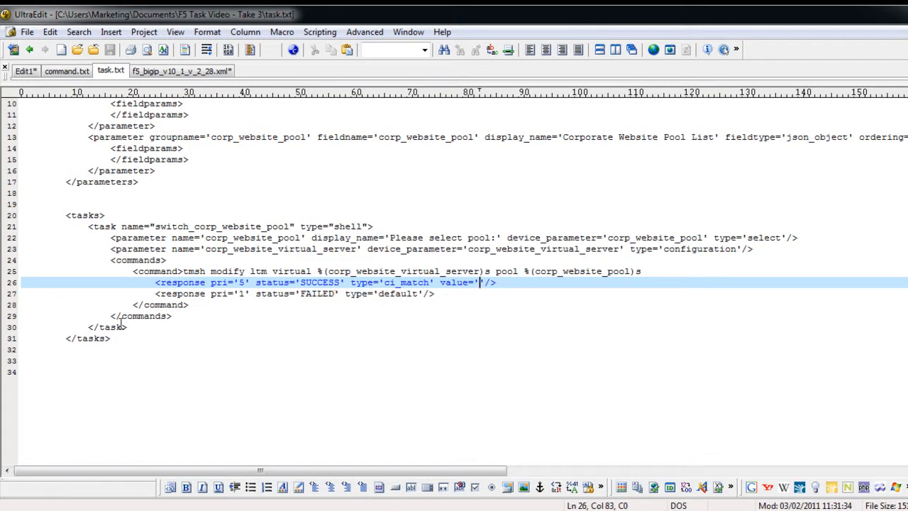
- Replace the empty tasks block in f5_bigip_v10_1_v_2_28.xml with the switch_corp_website_pool tasks block from task.txt
drag(133, 338, 15, 218)
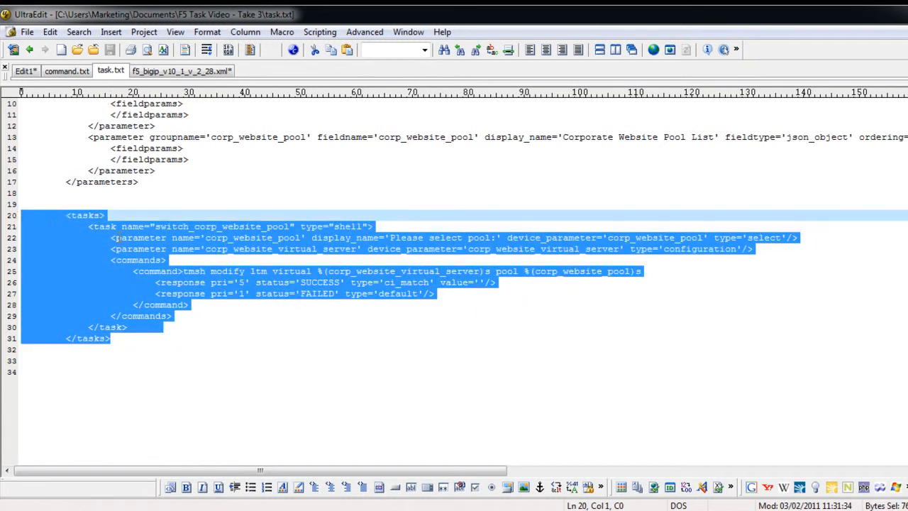
click(177, 71)
click(19, 394)
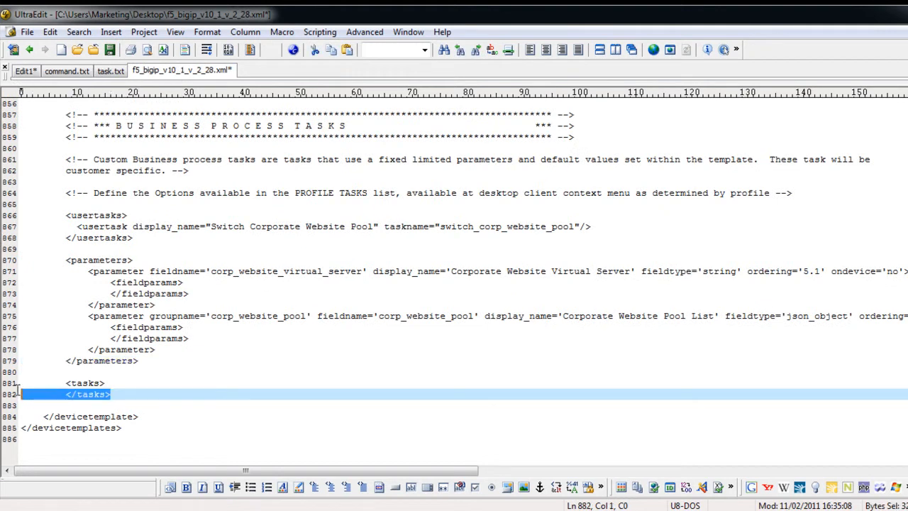
drag(19, 394, 16, 383)
text(<tasks>             <task name="switch_corp_website_pool" type="shell">                 <parameter name='corp_website_pool' display_name='Please select pool:' device_parameter='corp_website_pool' type='select'/>                 <parameter name='corp_website_virtual_server' device_parameter='corp_website_virtual_server' type='configuration'/>                 <commands>                     <command>tmsh modify ltm virtual %(corp_website_virtual_server)s pool %(corp_website_pool)s                         <response pri='0' status='SUCCESS' type='re_match' value=''/>                         <response pri='1' status='FAILED' type='default'/>                     </command>                 </commands>             </task>         </tasks>)
scroll(318, 376, up, 6)
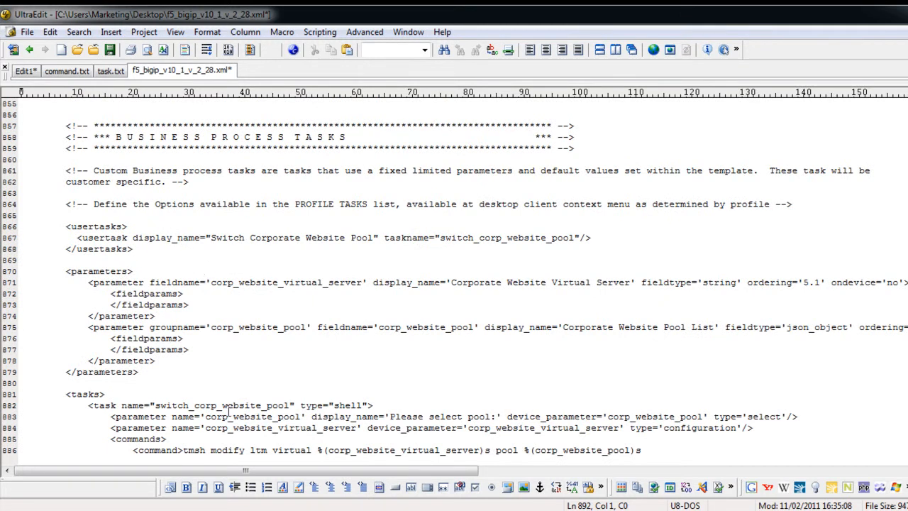
scroll(222, 405, down, 3)
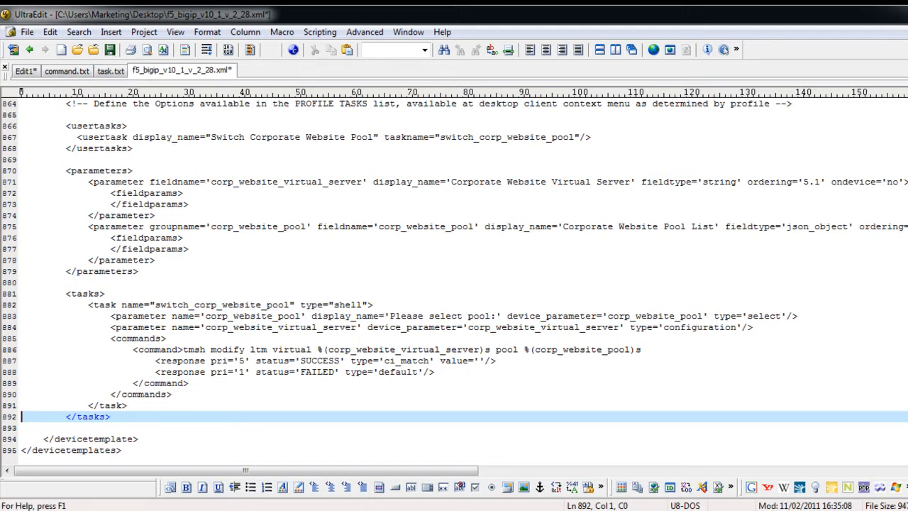
- Set version_minor to 29 in the devicetemplate header at the beginning of the XML file
drag(907, 451, 907, 104)
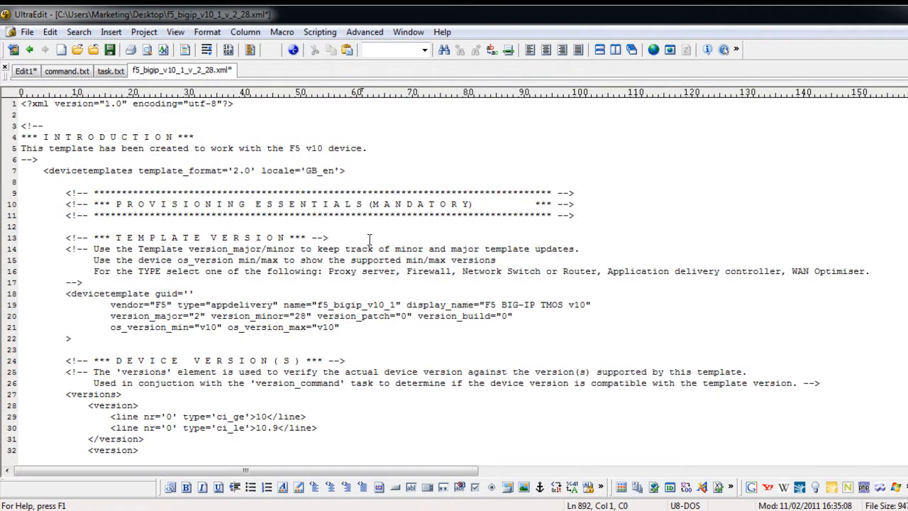
click(308, 316)
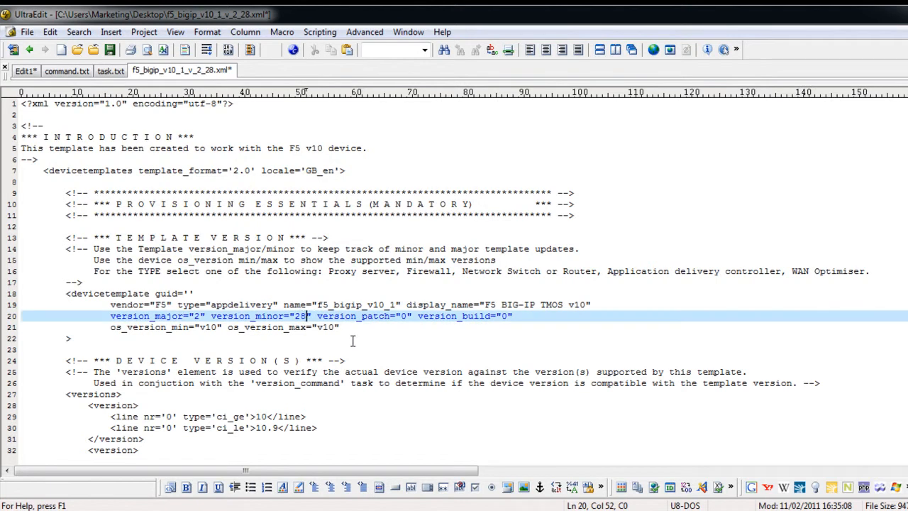
key(BackSpace)
text(9)
- Save the edited template to the desktop under the new name f5_bigip_v10_1_v_2_29
click(27, 32)
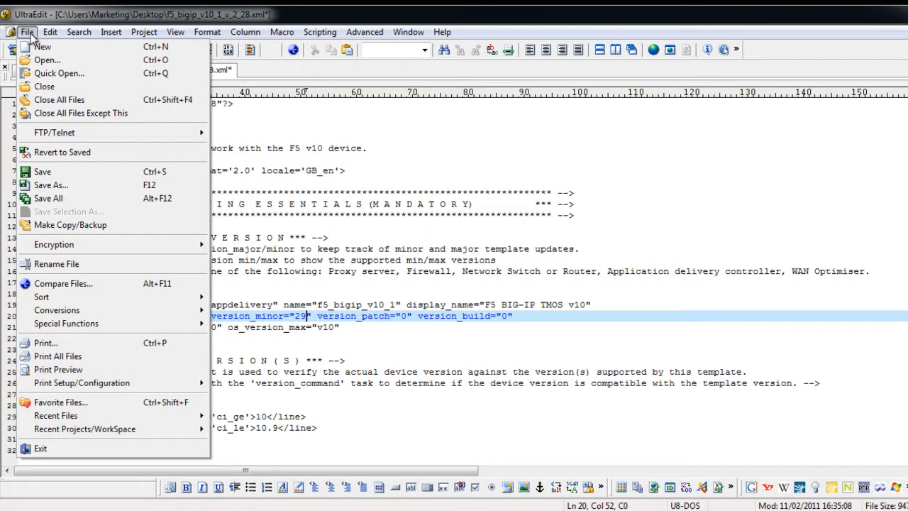
click(69, 185)
click(542, 302)
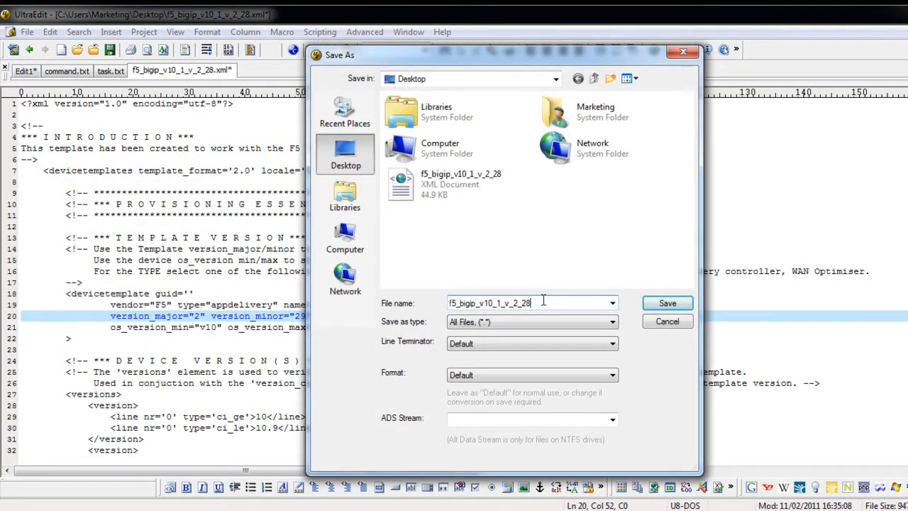
text(9)
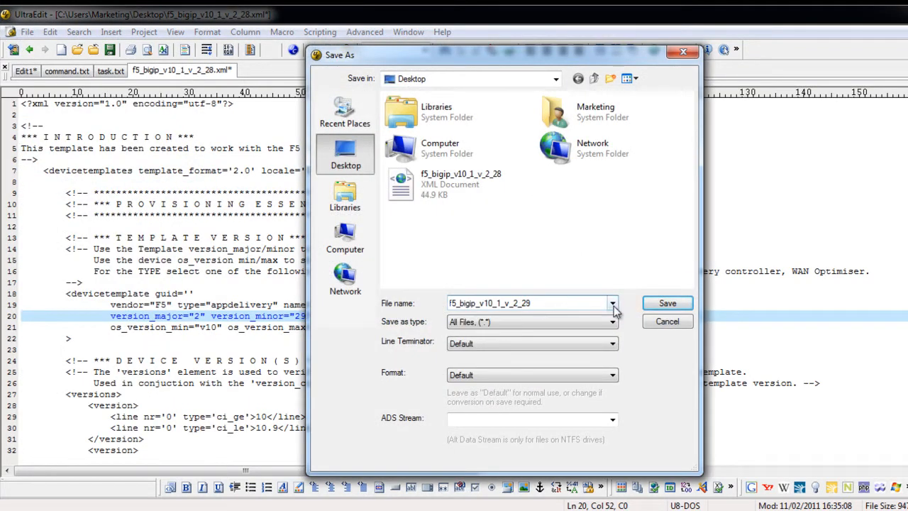
click(676, 303)
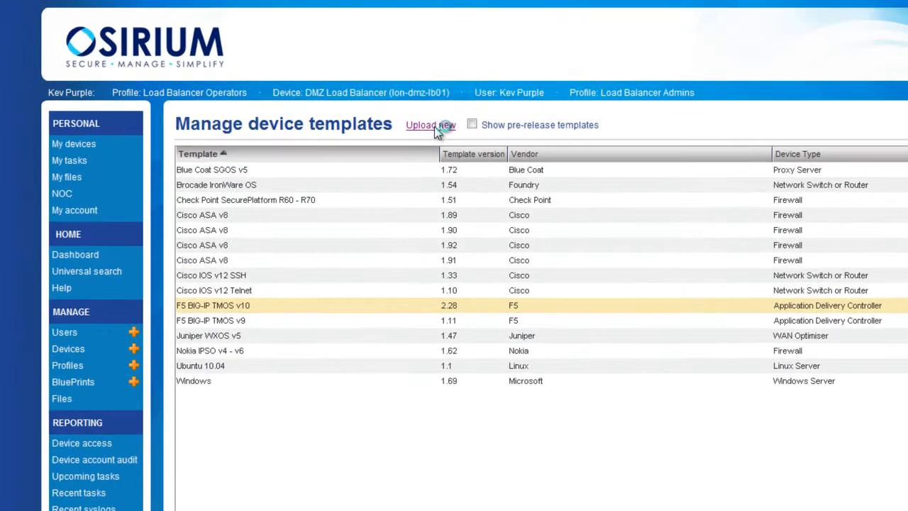
- Switch to Osirium and upload f5_bigip_v10_1_v_2_29 from the desktop as a new device template
click(353, 107)
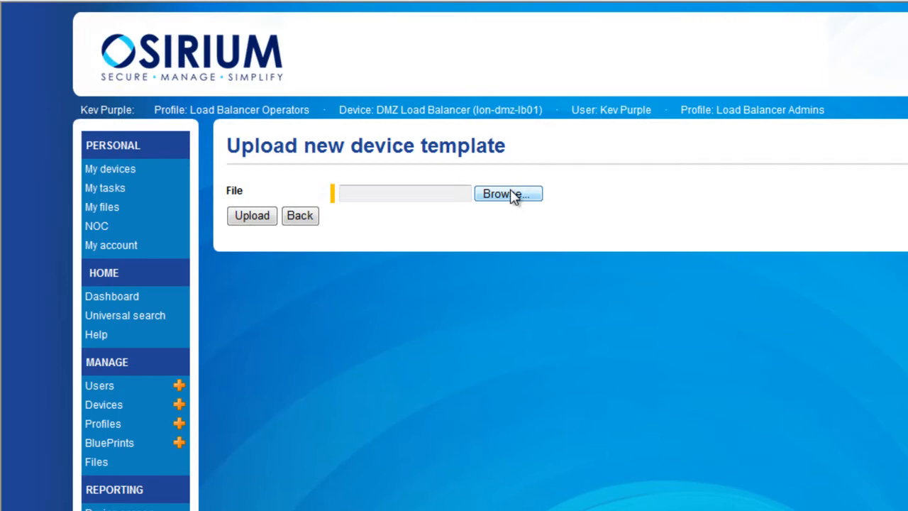
click(513, 197)
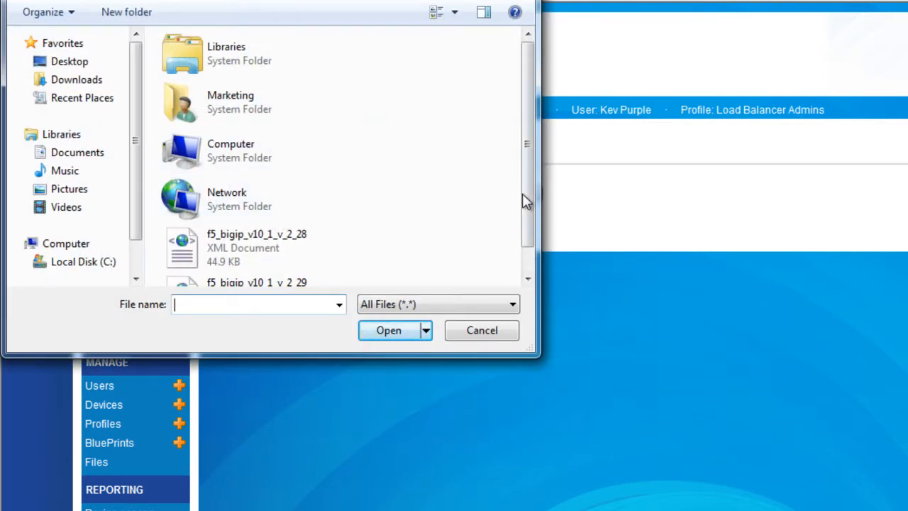
drag(523, 203, 531, 233)
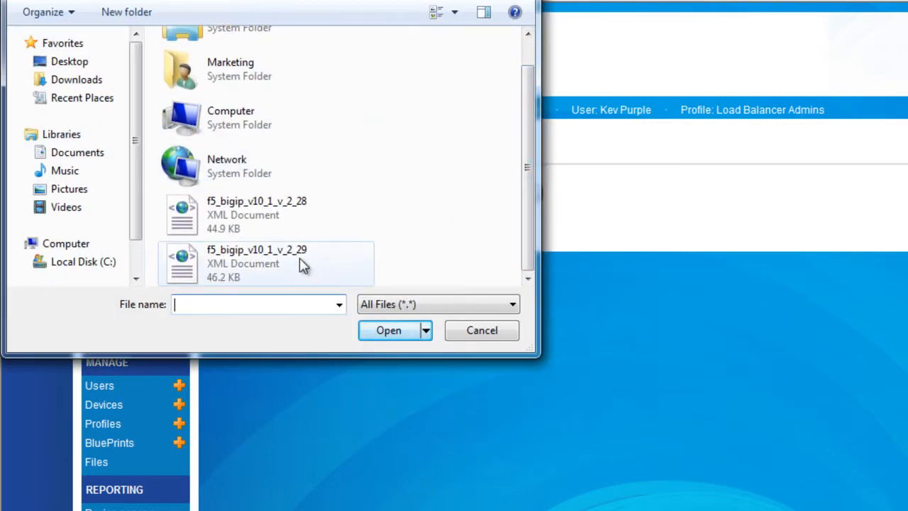
click(264, 263)
double_click(260, 261)
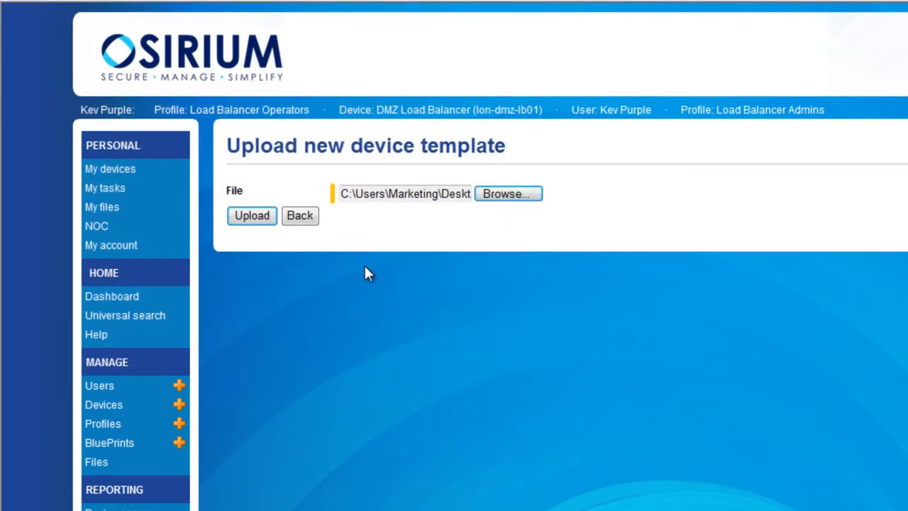
click(252, 215)
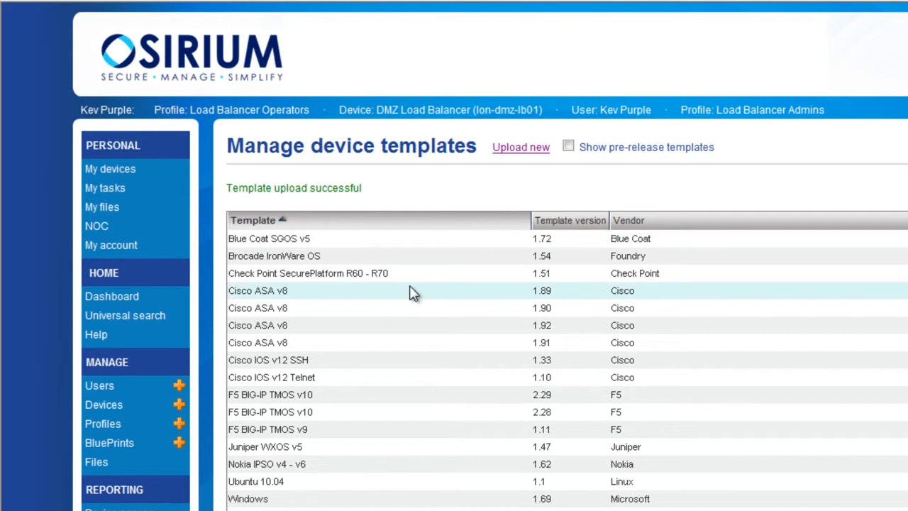
- Migrate the DMZ Load Balancer (lon-dmz-lb01) device to version 2.29 of the F5 BIG-IP TMOS v10 template
click(113, 407)
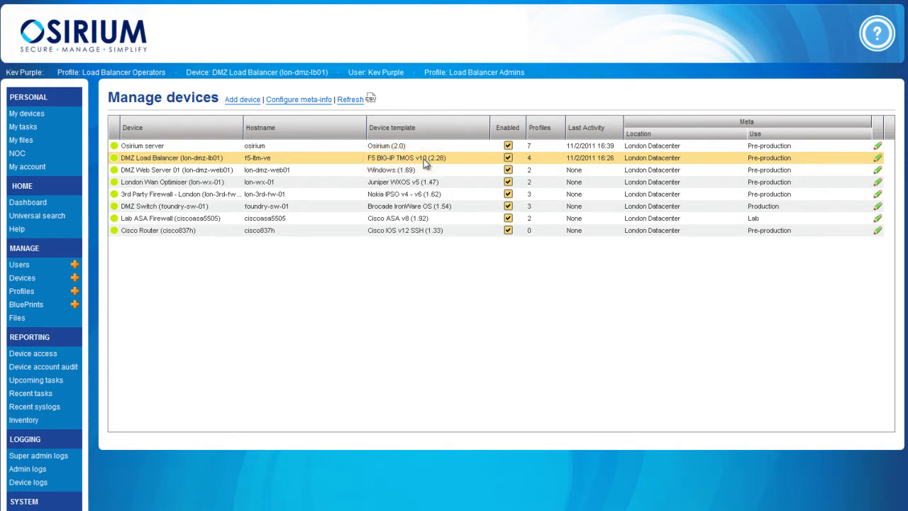
right_click(350, 162)
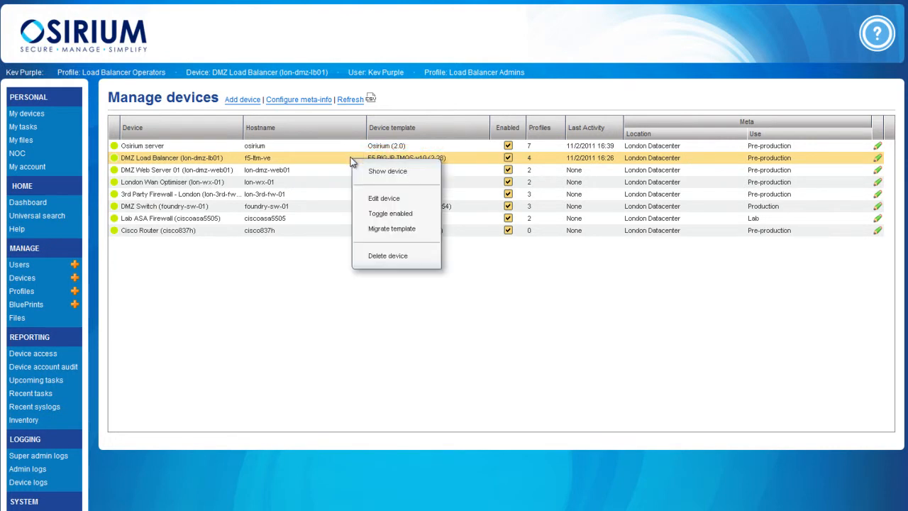
click(423, 227)
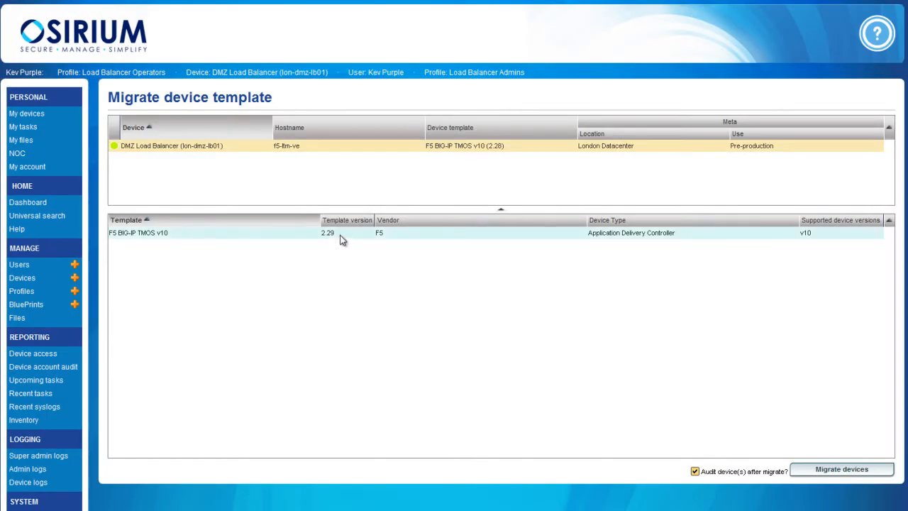
click(340, 239)
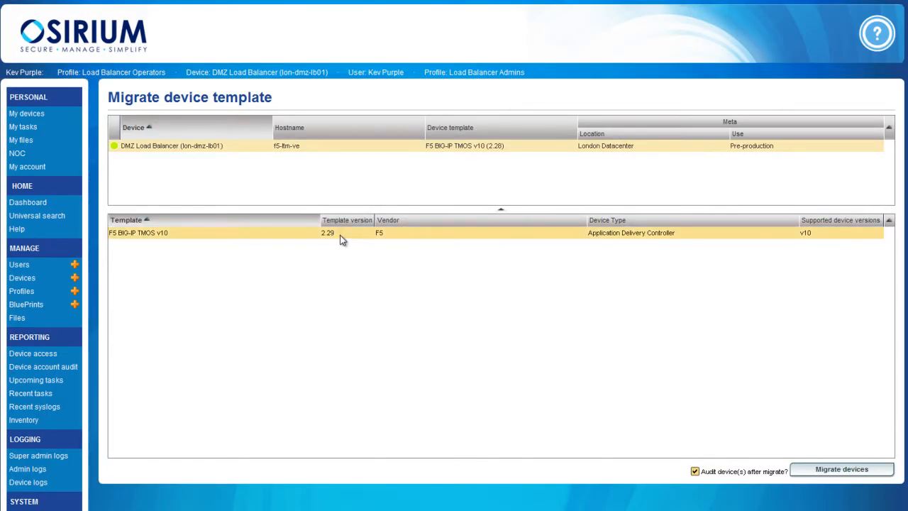
click(838, 471)
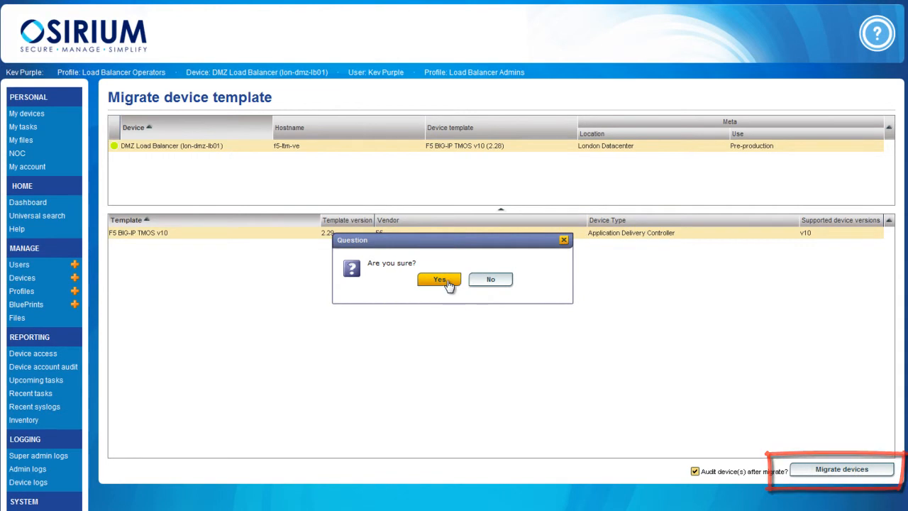
click(439, 279)
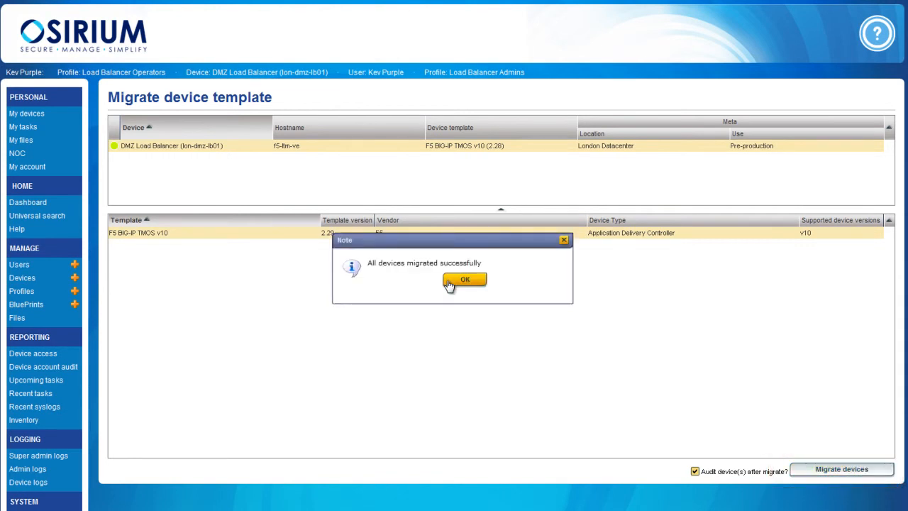
click(463, 281)
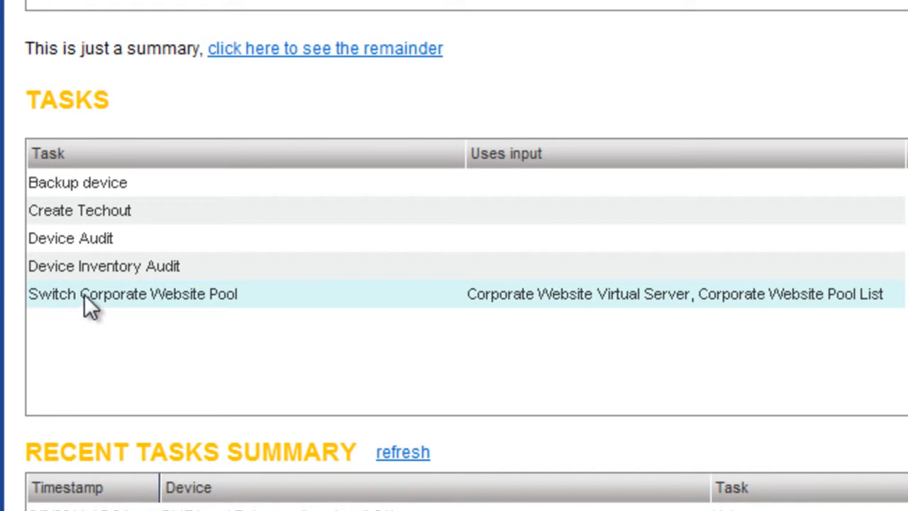
- Select the Switch Corporate Website Pool task in the device's task list to check it
click(198, 294)
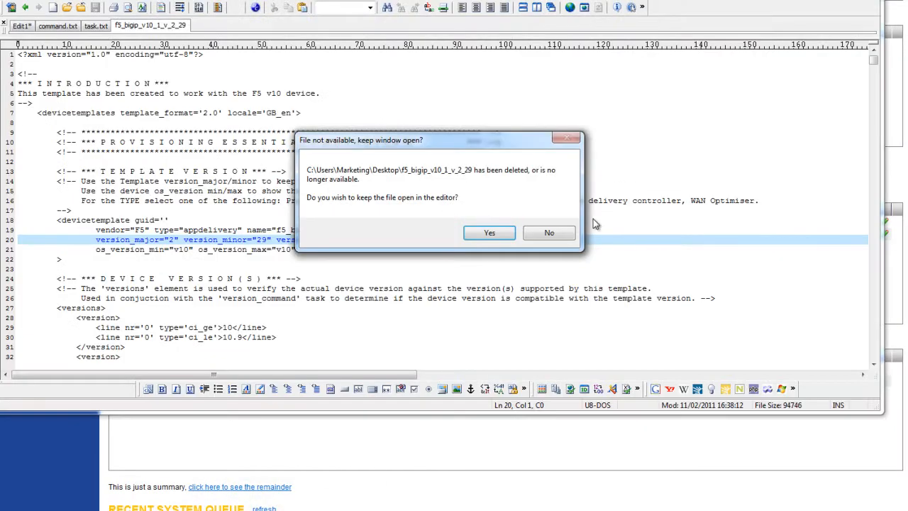
- Discard the missing template file from the editor, copy main_website_lon_http_vs from the notes, and set it as the Corporate Website Virtual Server in Osirium
click(546, 232)
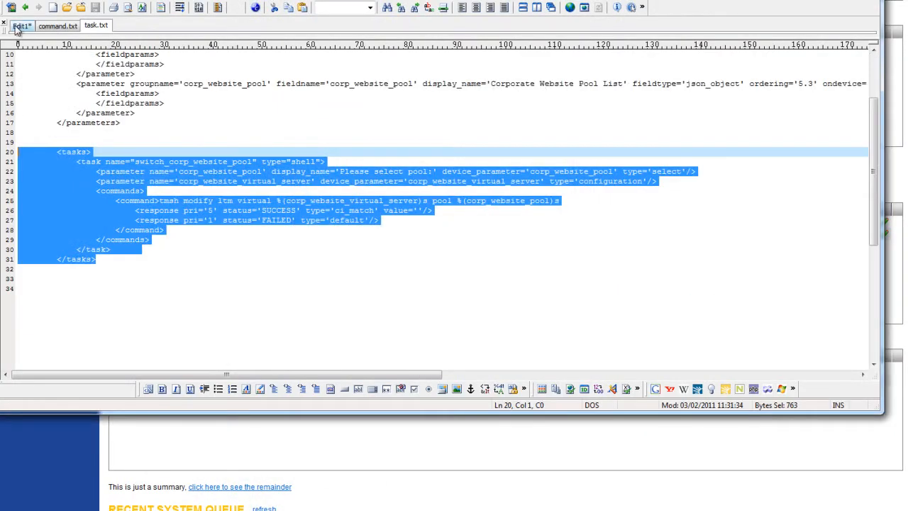
click(20, 26)
drag(140, 66, 18, 63)
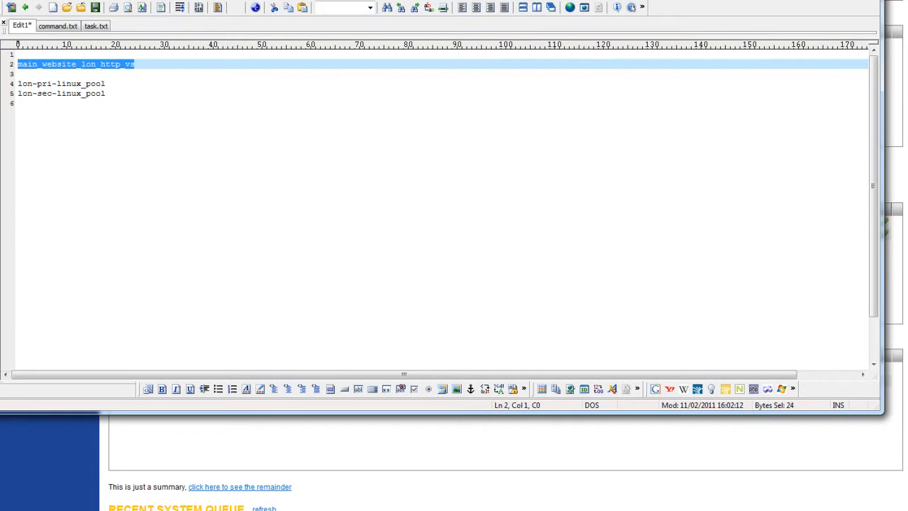
key(alt+Tab)
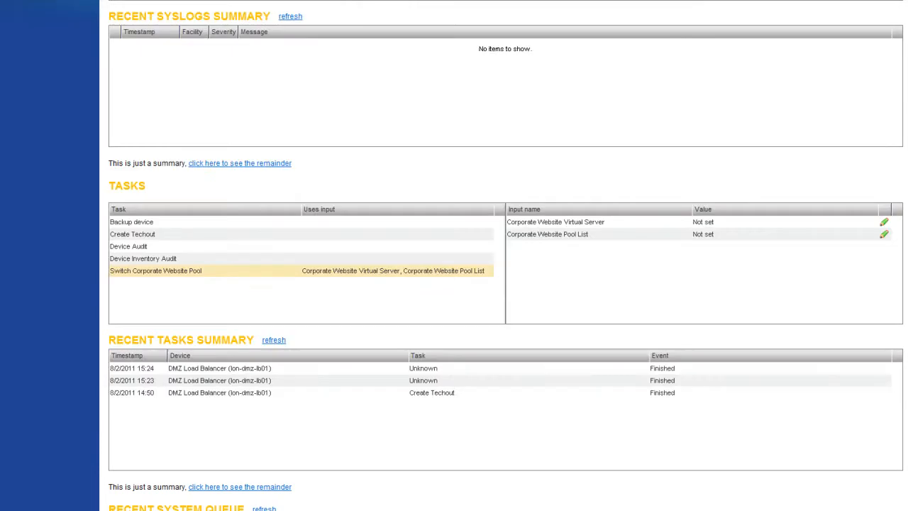
click(884, 224)
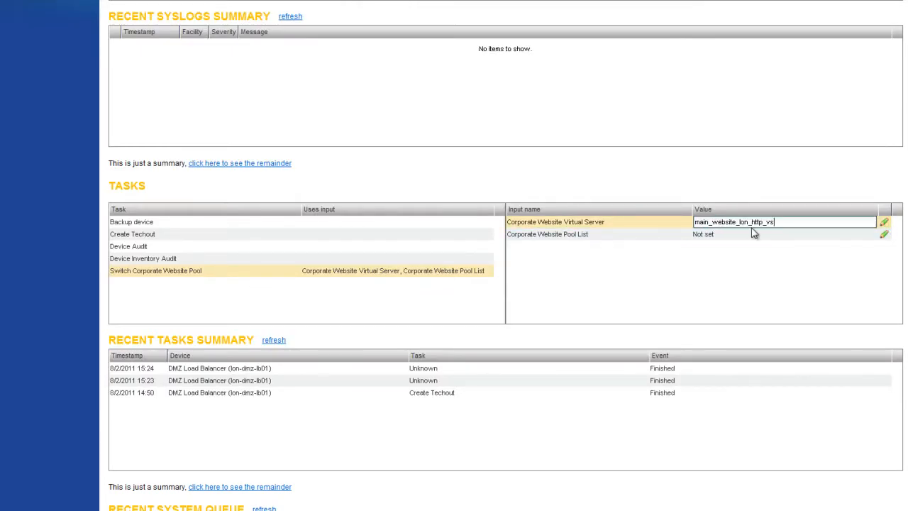
key(Return)
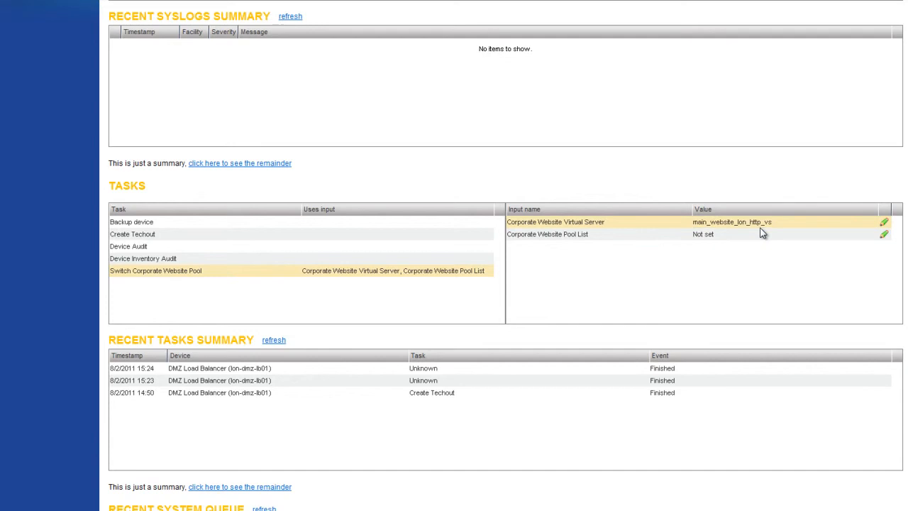
- Add an entry named Primary Pool with value lon-pri-linux_pool, copied from the editor notes, to the Corporate Website Pool List
click(884, 235)
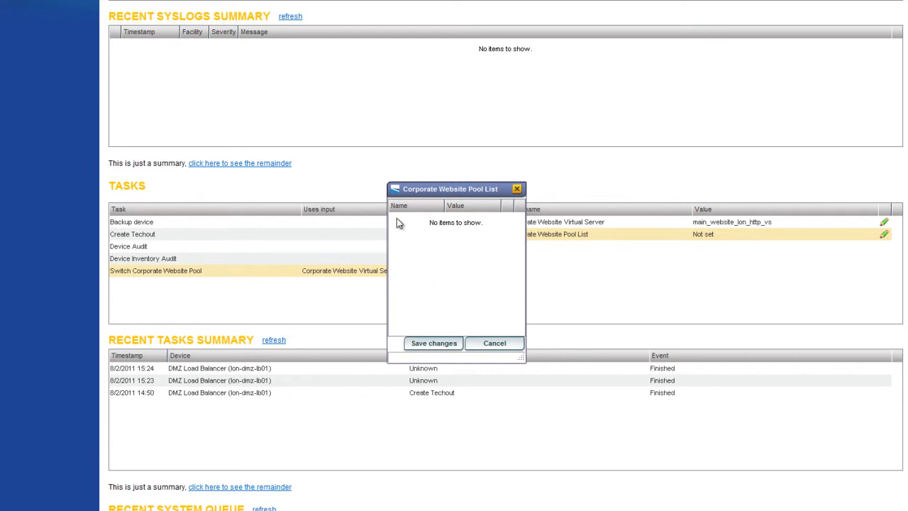
key(alt+Tab)
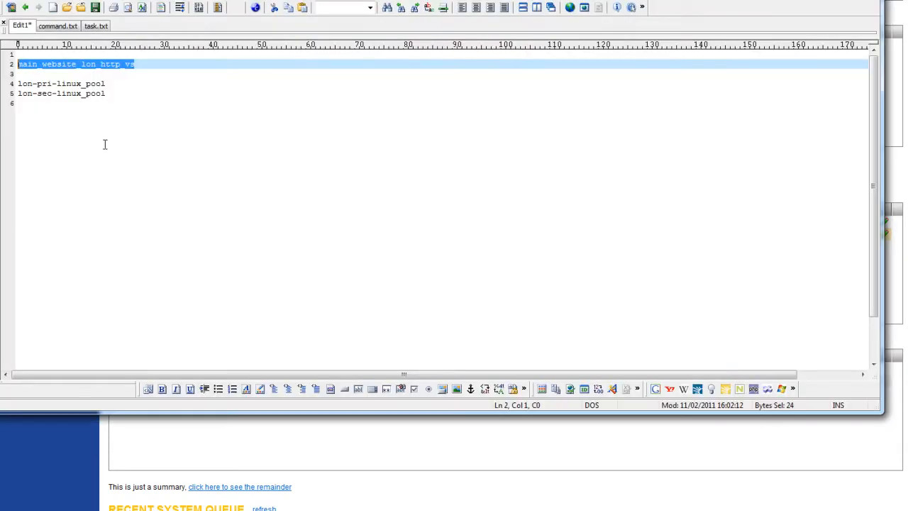
drag(105, 83, 21, 84)
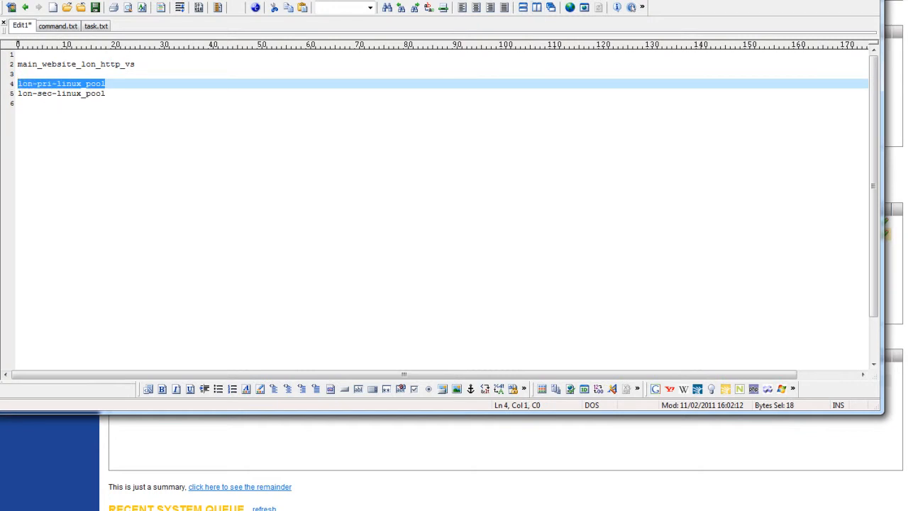
key(alt+Tab)
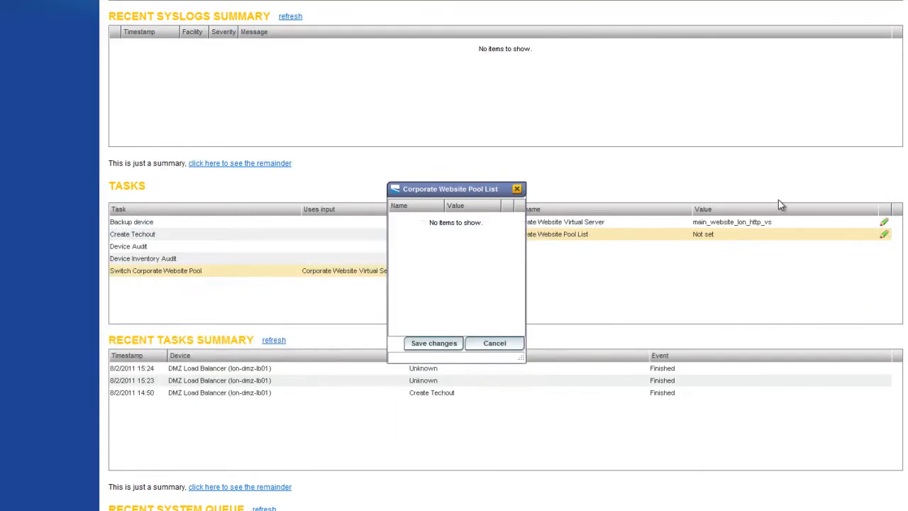
right_click(441, 278)
click(464, 283)
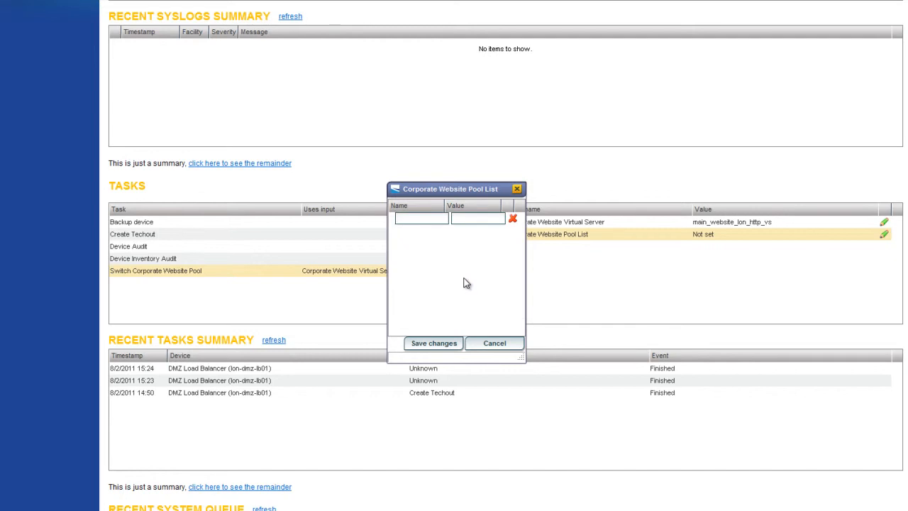
text(Primary Pool)
text(lon-pri-linux_pool)
click(466, 282)
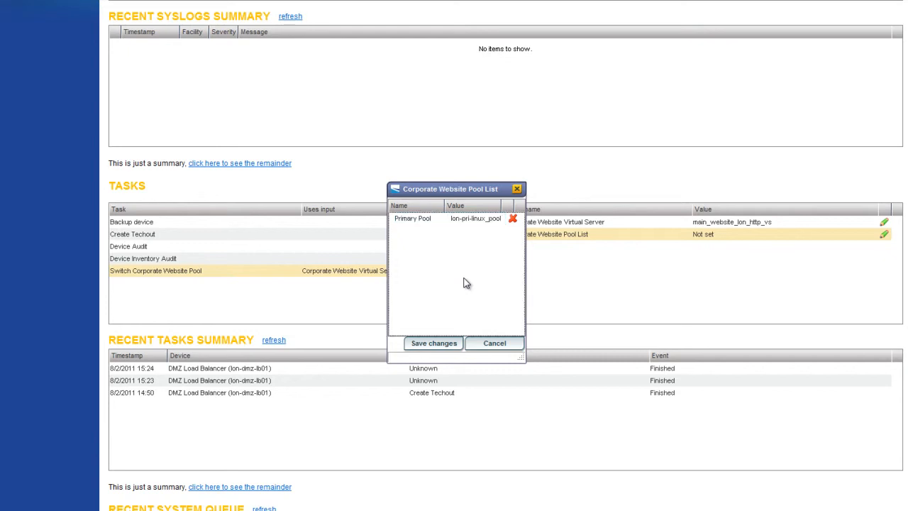
- Add an entry named Secondary Pool with value lon-sec-linux_pool, copied from the editor notes, and save the Corporate Website Pool List
click(294, 510)
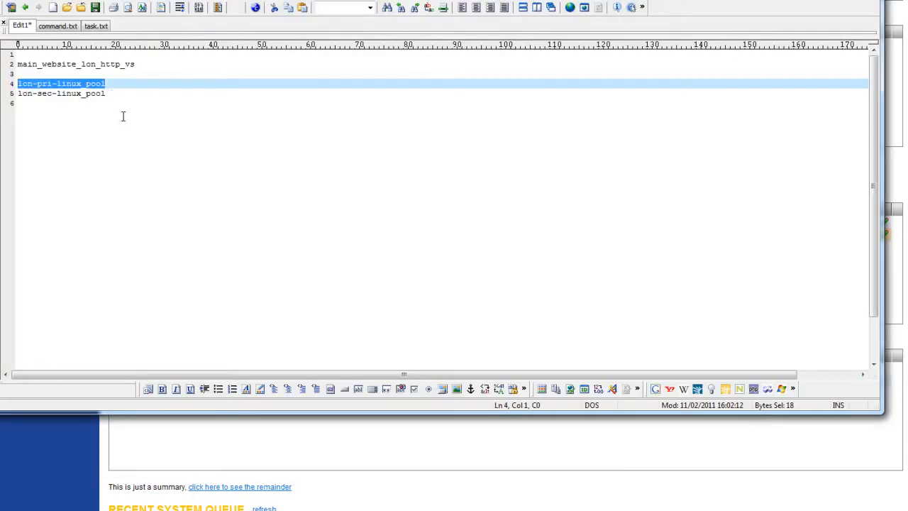
drag(111, 93, 10, 93)
key(ctrl+c)
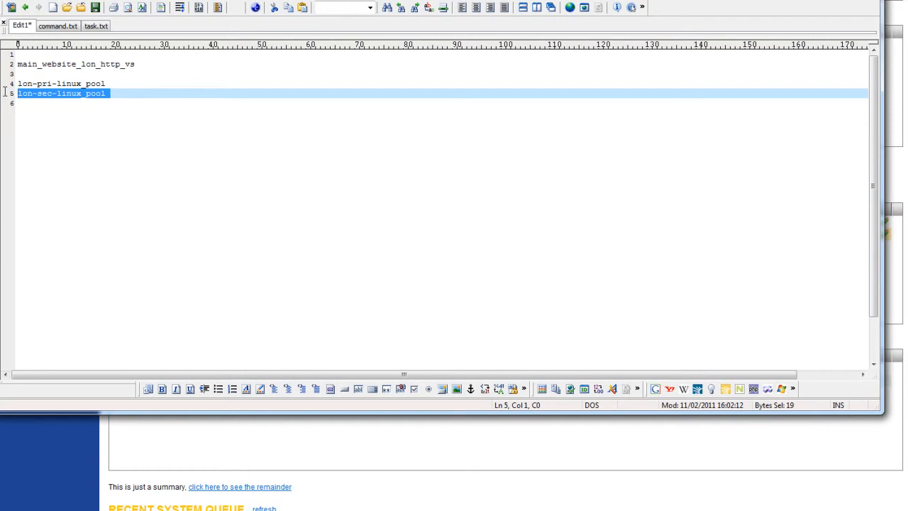
click(295, 510)
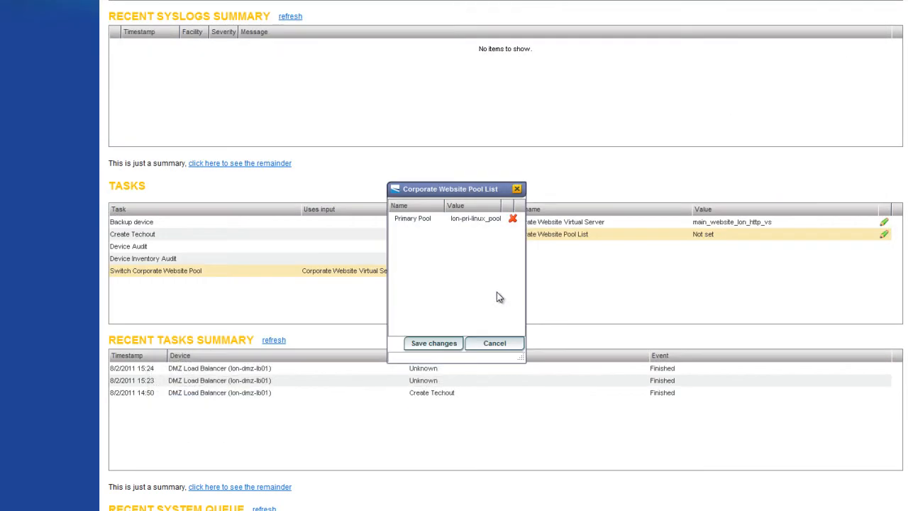
right_click(447, 263)
click(469, 278)
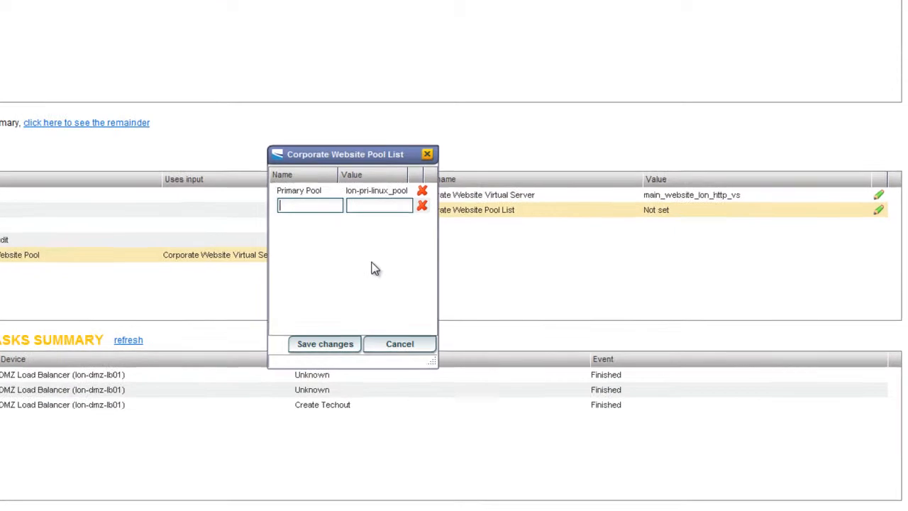
text(Secondary Pool)
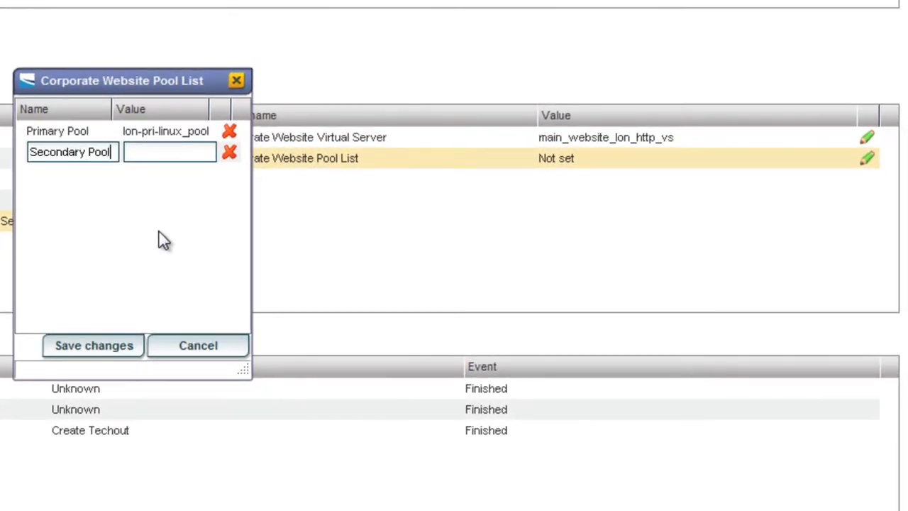
click(161, 152)
key(ctrl+v)
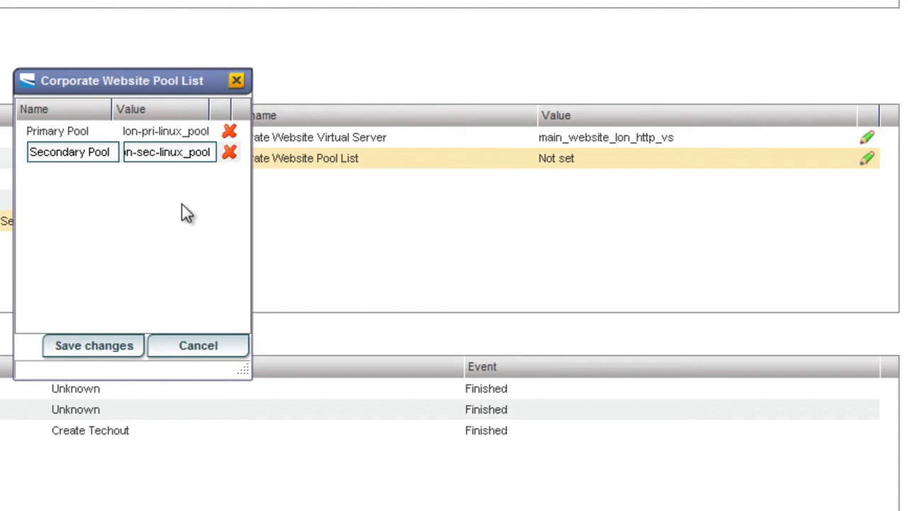
key(Return)
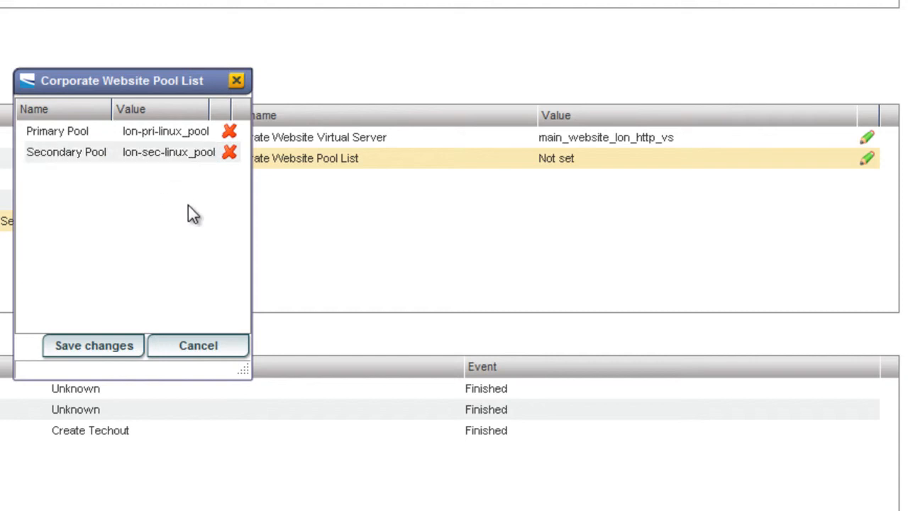
click(100, 342)
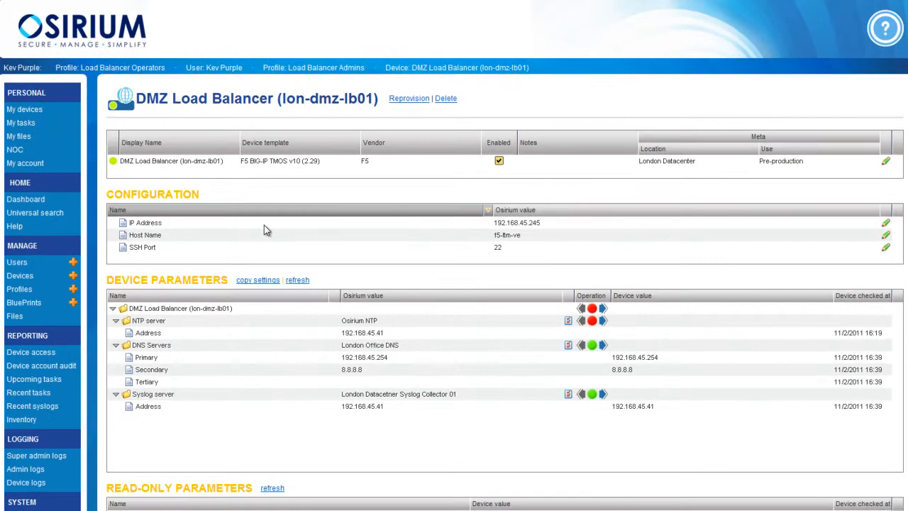
- Add the Switch Corporate Website Pool task to the Load Balancer Admins profile and save the change
click(17, 289)
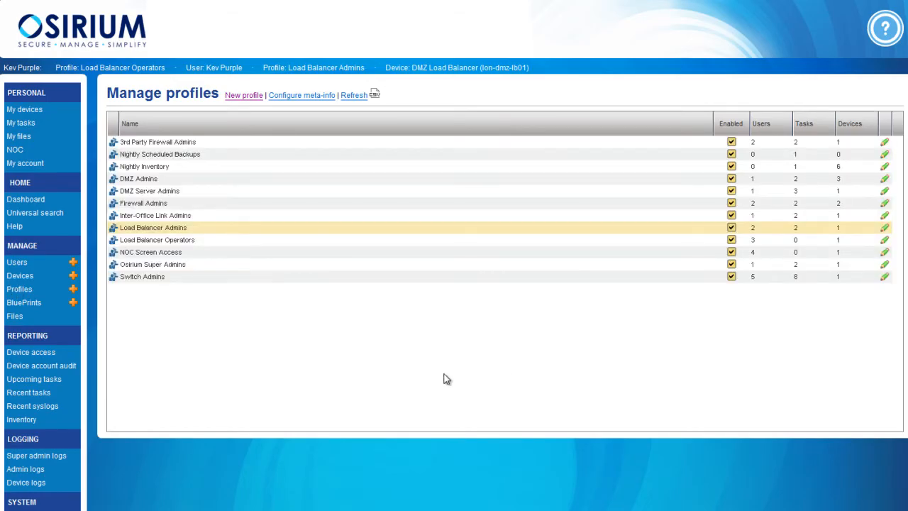
click(164, 231)
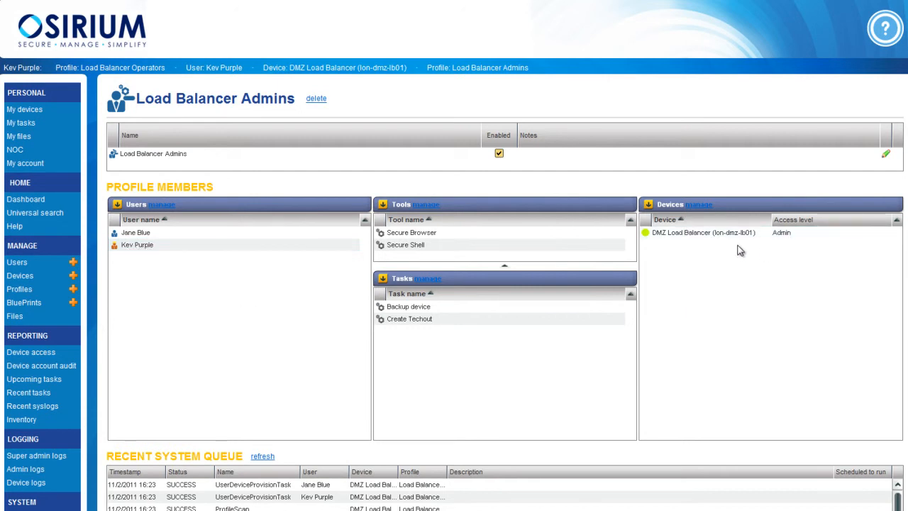
mouse_move(711, 237)
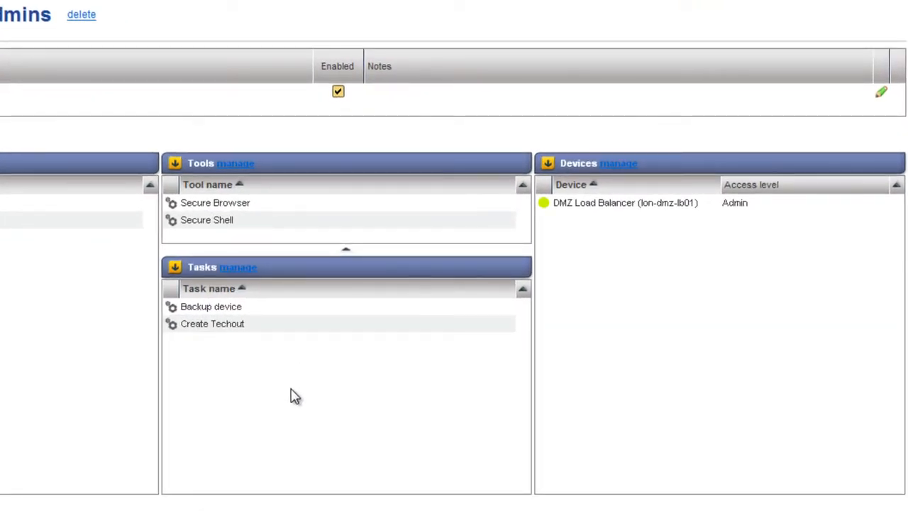
click(249, 269)
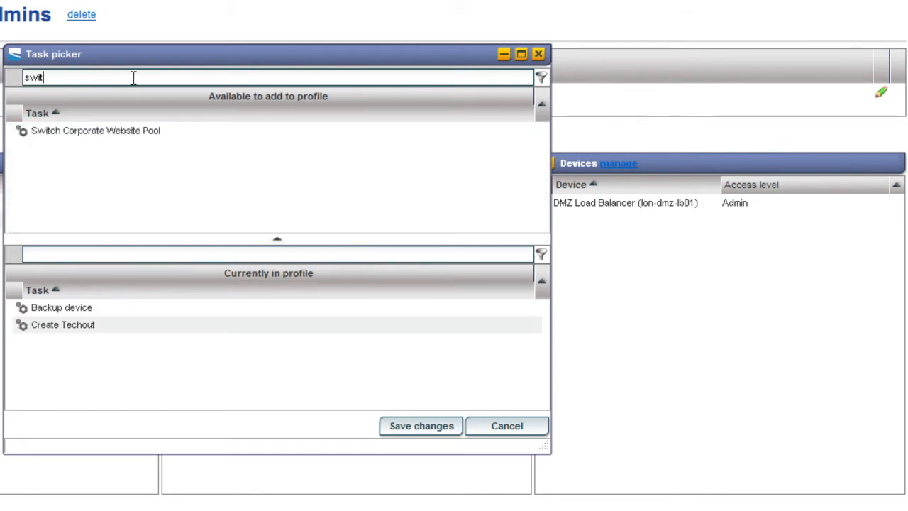
drag(76, 140, 122, 371)
click(430, 426)
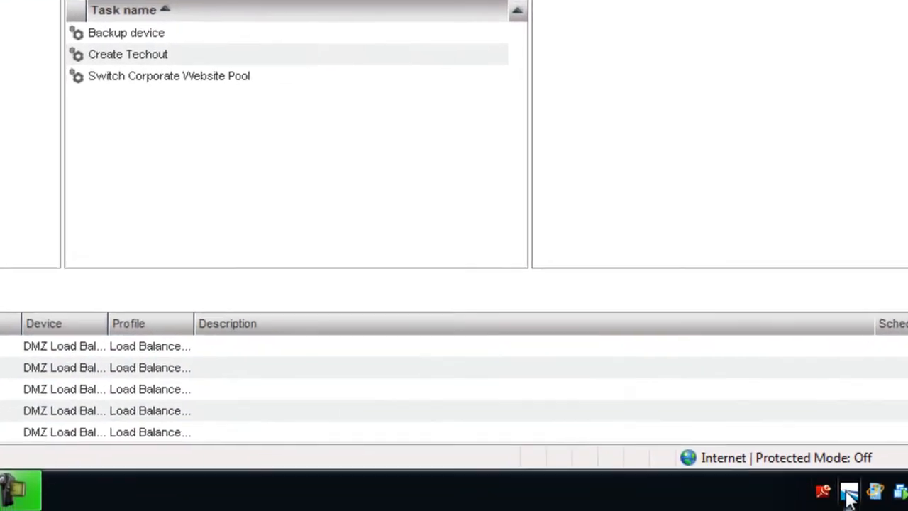
- Launch the Switch Corporate Website Pool task on DMZ Load Balancer (lon-dmz-lb01) from the Osirium desktop client and view its pool choices
click(847, 491)
mouse_move(681, 387)
mouse_move(489, 381)
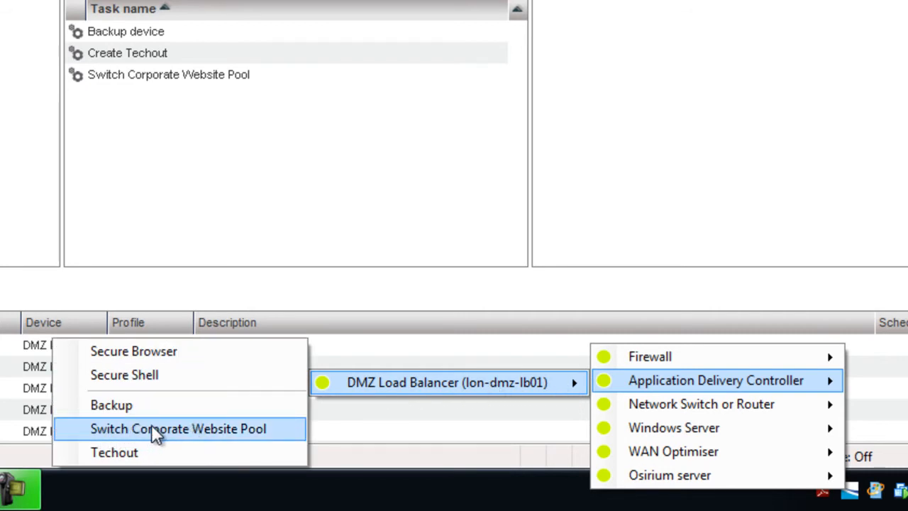
click(222, 429)
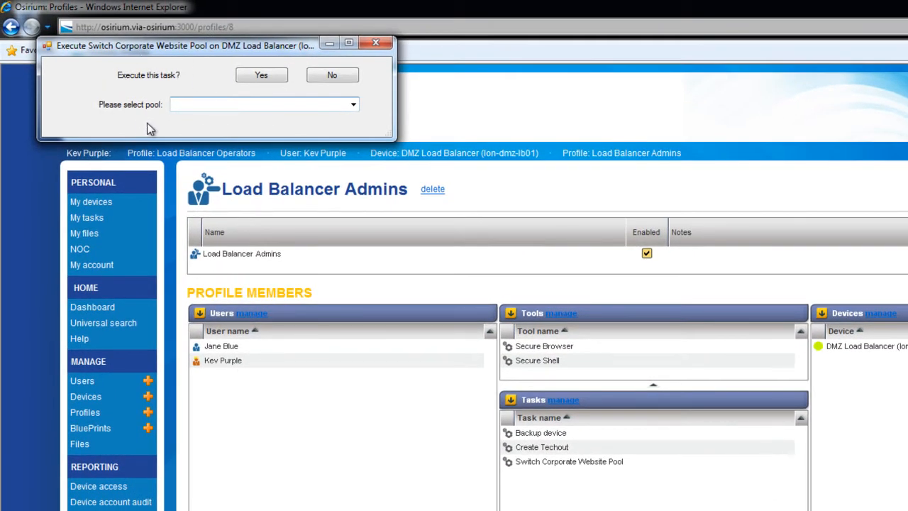
click(354, 104)
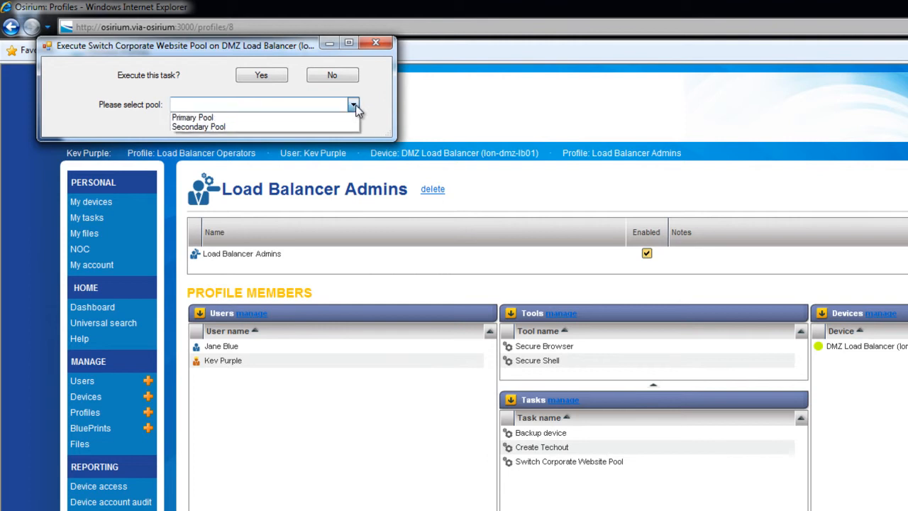
click(376, 102)
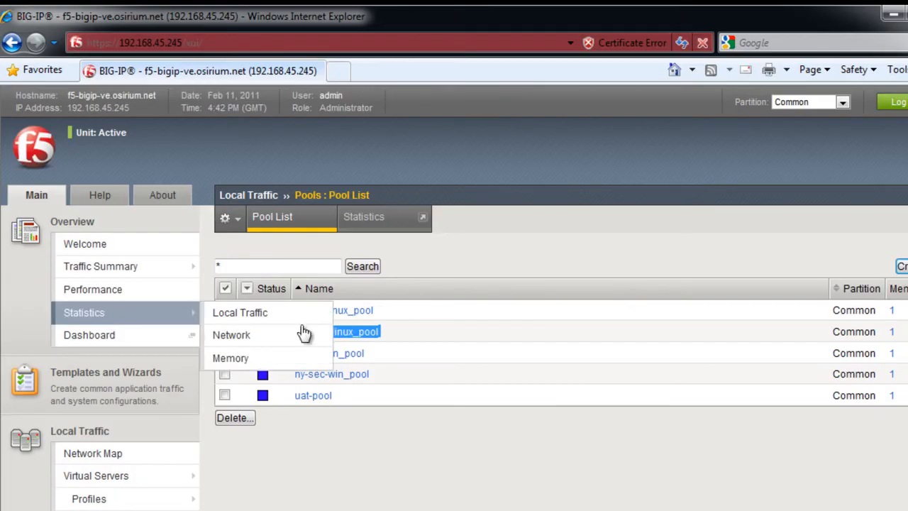
- Switch to the BIG-IP console and open the resources of virtual server main_website_lon_http_vs to check its default pool
click(125, 486)
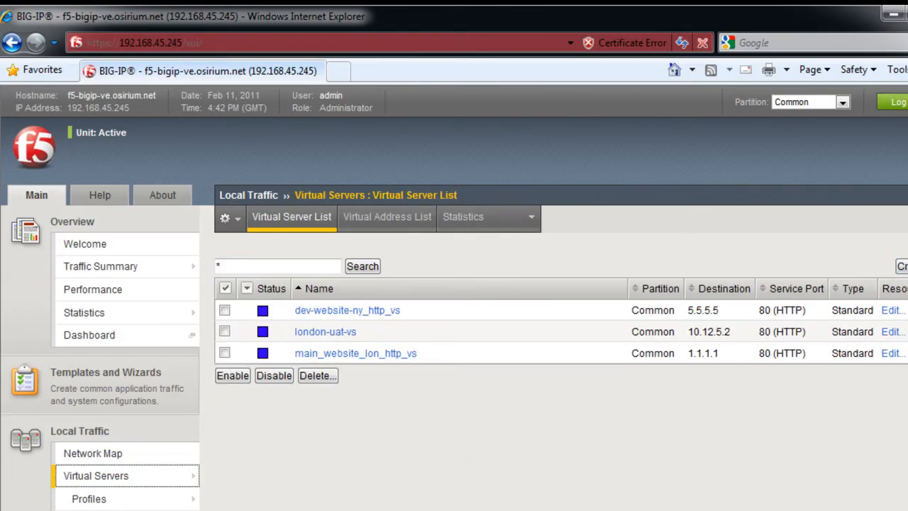
click(891, 354)
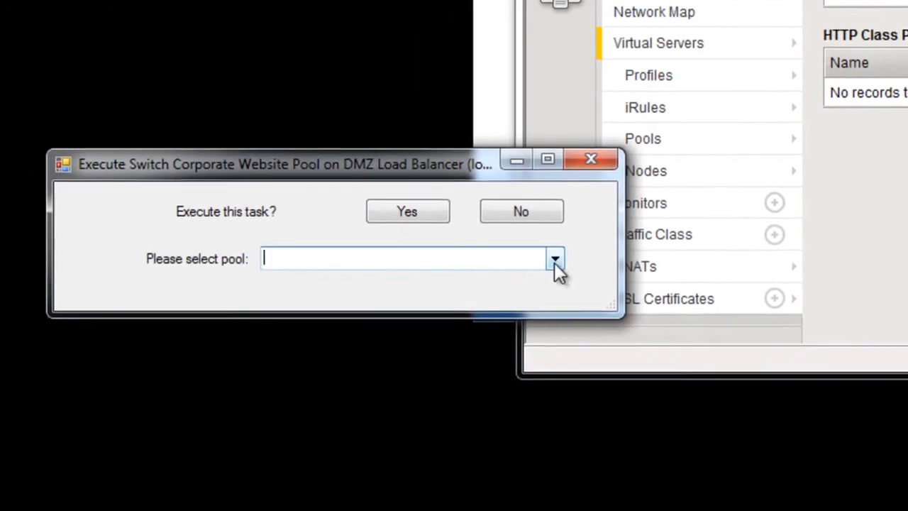
- Execute the waiting pool switch task with Secondary Pool and reload the virtual server's resources in BIG-IP to check the default pool
click(554, 262)
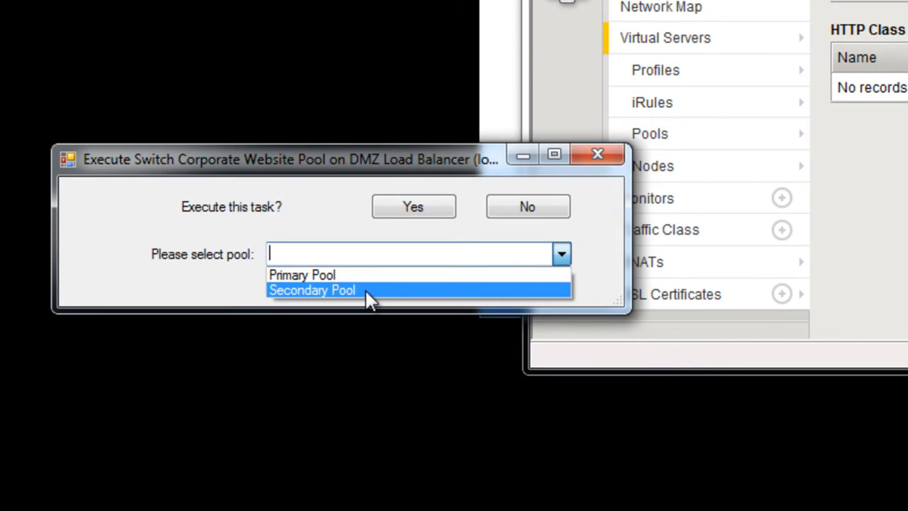
click(366, 296)
click(67, 143)
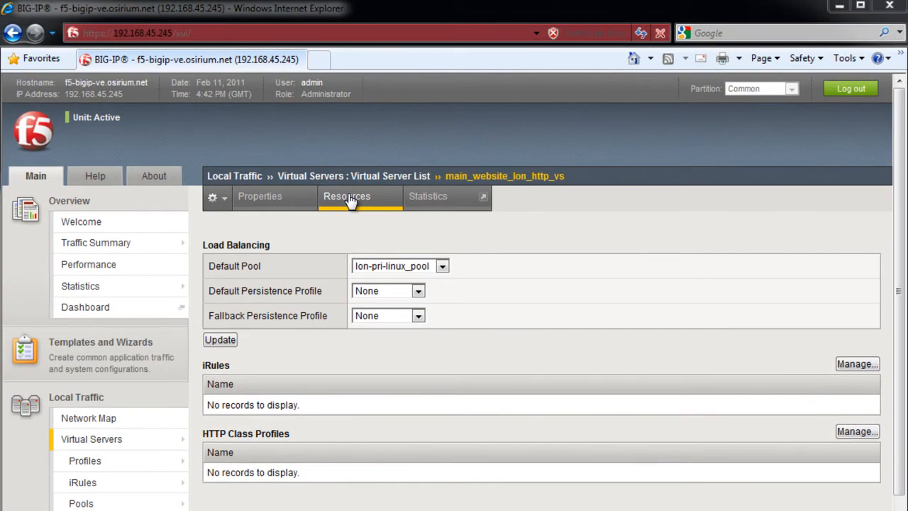
click(350, 202)
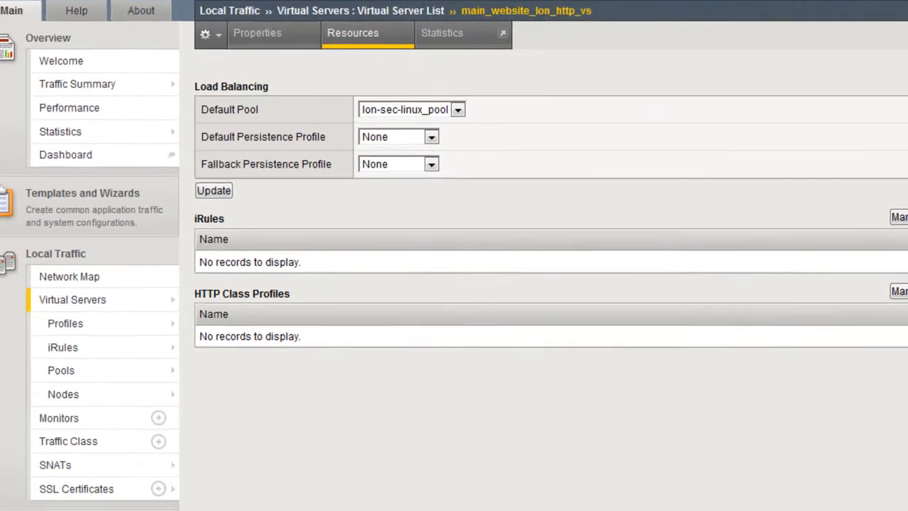
- Run the Switch Corporate Website Pool task on DMZ Load Balancer (lon-dmz-lb01) with Primary Pool and reload the virtual server's resources in BIG-IP
click(848, 498)
mouse_move(740, 482)
mouse_move(570, 404)
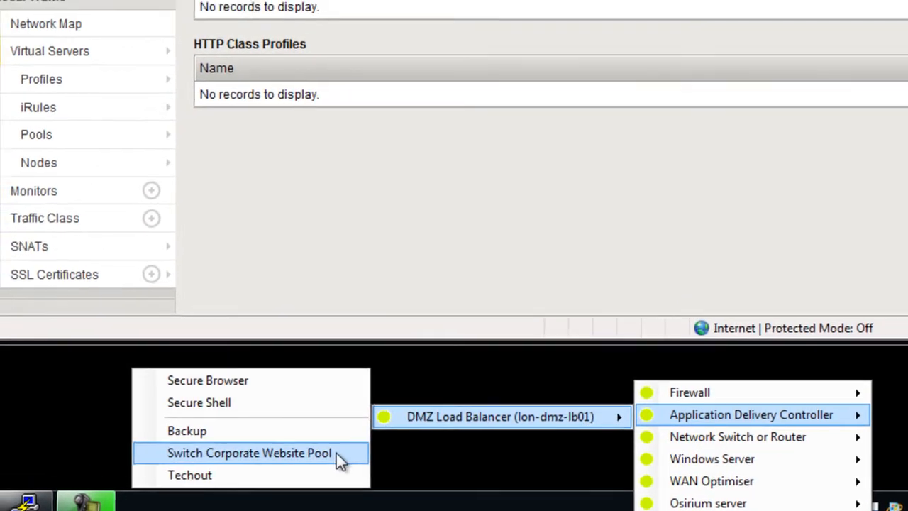
click(322, 435)
click(805, 290)
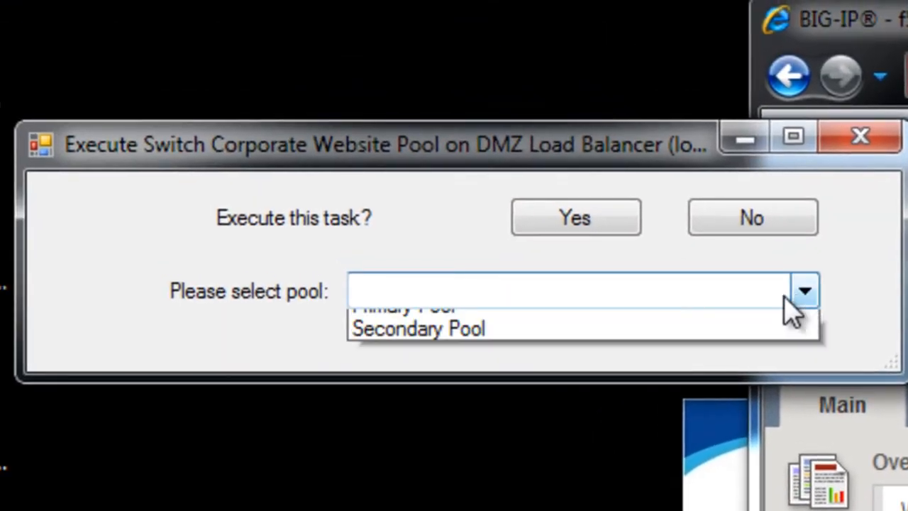
click(642, 326)
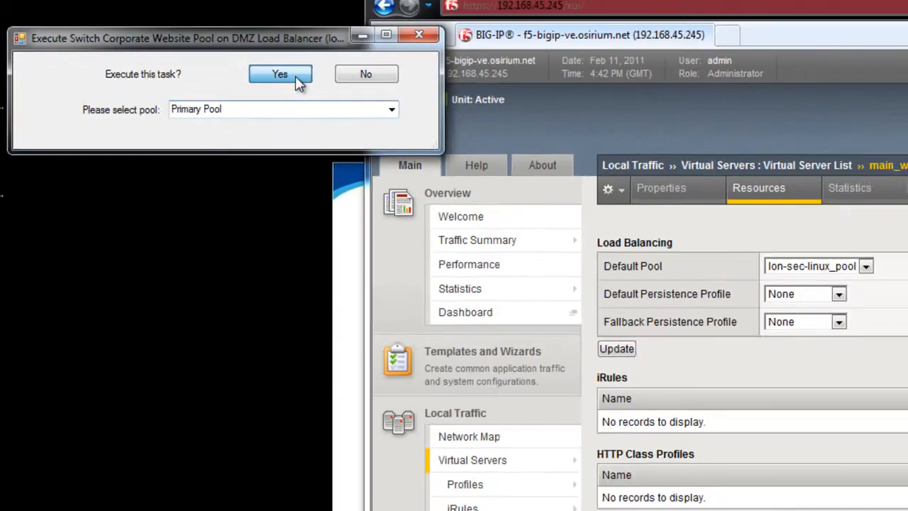
click(294, 76)
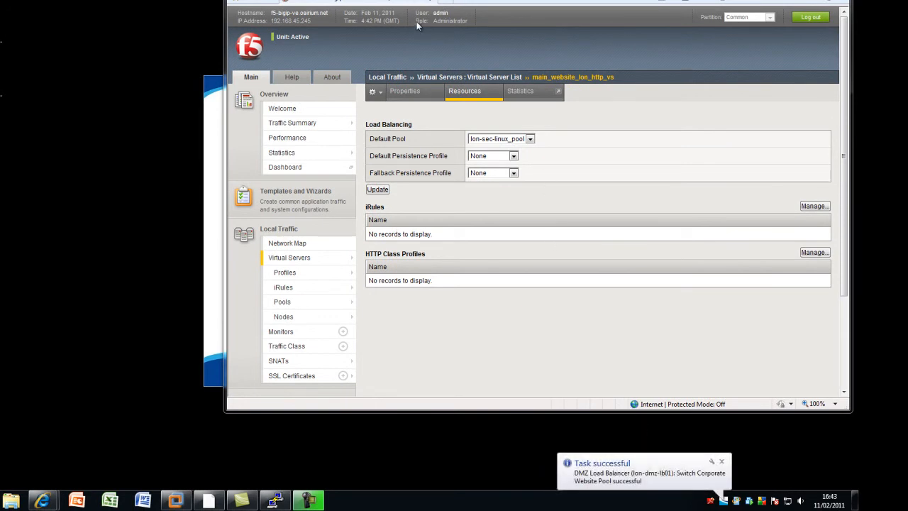
click(466, 93)
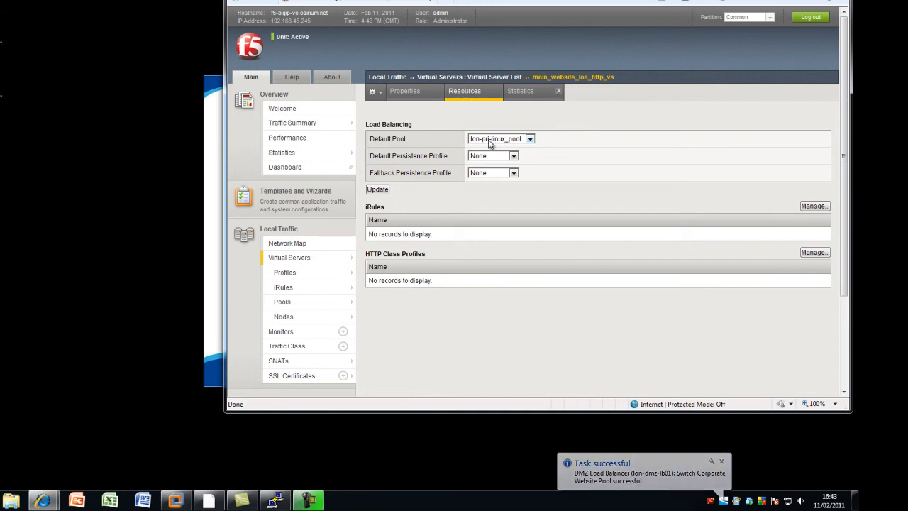
click(721, 462)
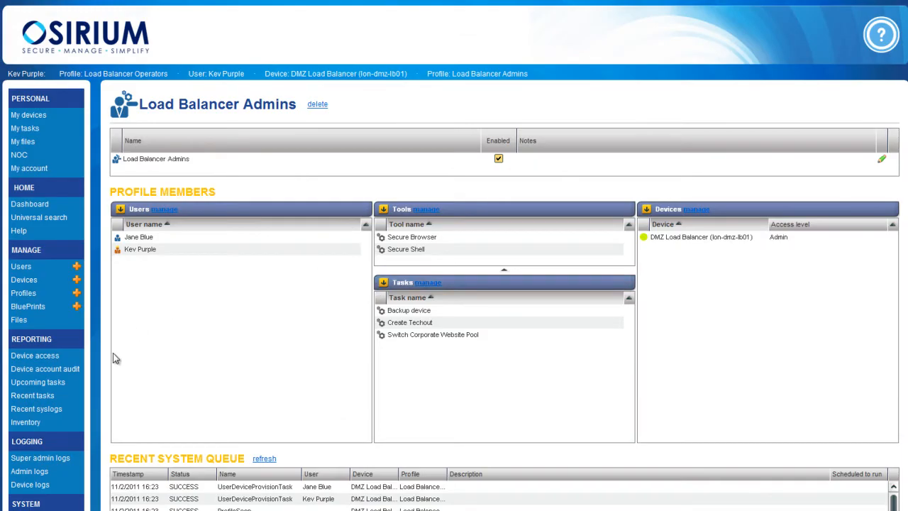
- In Osirium, add the Switch Corporate Website Pool task to the Load Balancer Operators profile and save the changes
click(36, 293)
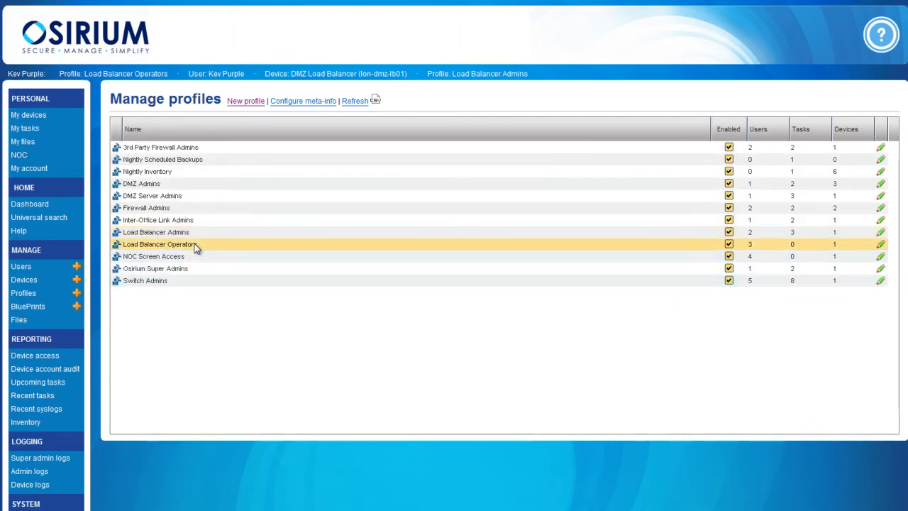
click(197, 247)
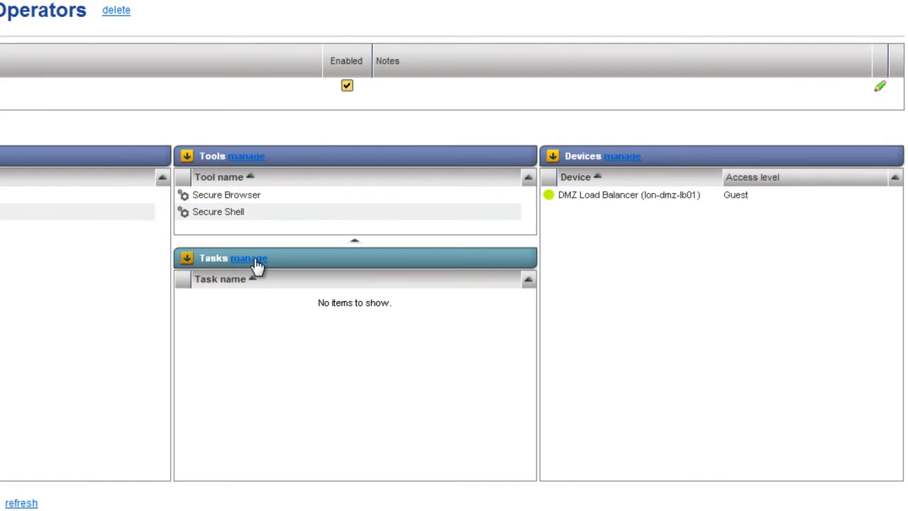
click(250, 259)
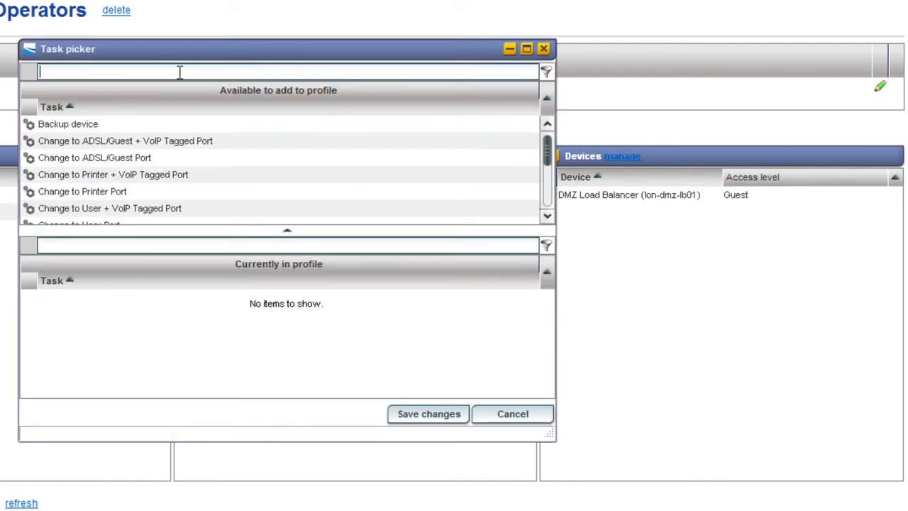
text(switch)
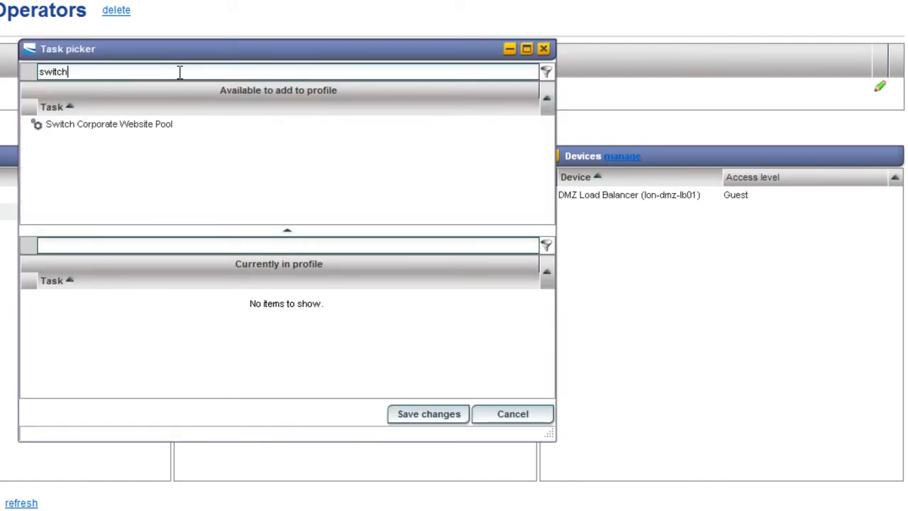
click(163, 126)
drag(161, 261, 174, 334)
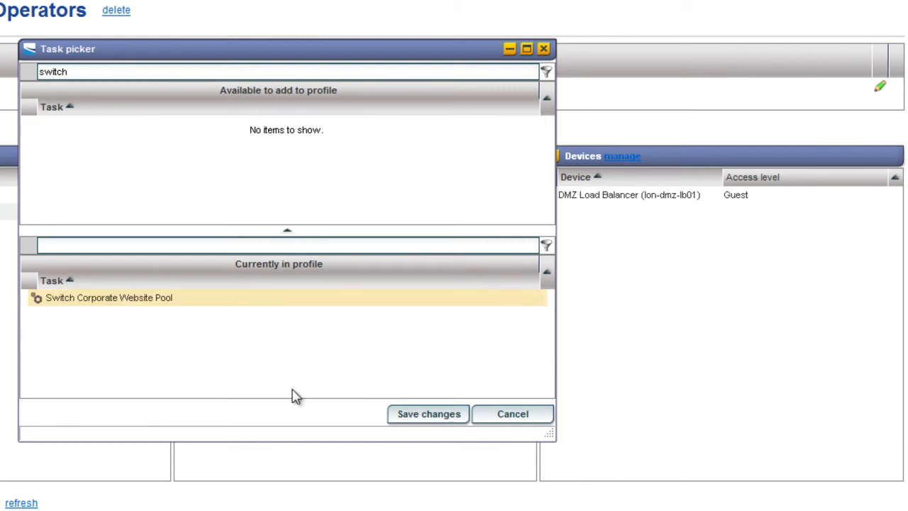
click(430, 416)
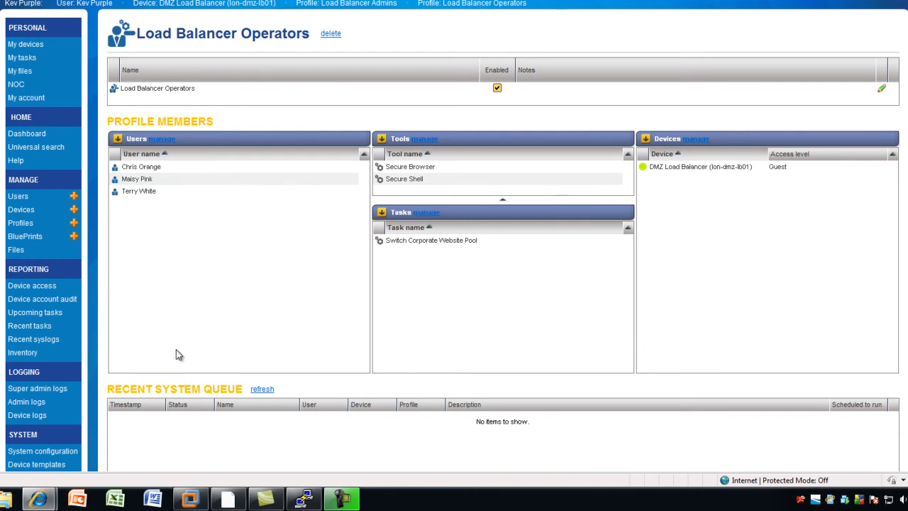
- Open the system queue report and examine the parameters logged for the two switch_corp_website_pool runs
scroll(176, 349, down, 3)
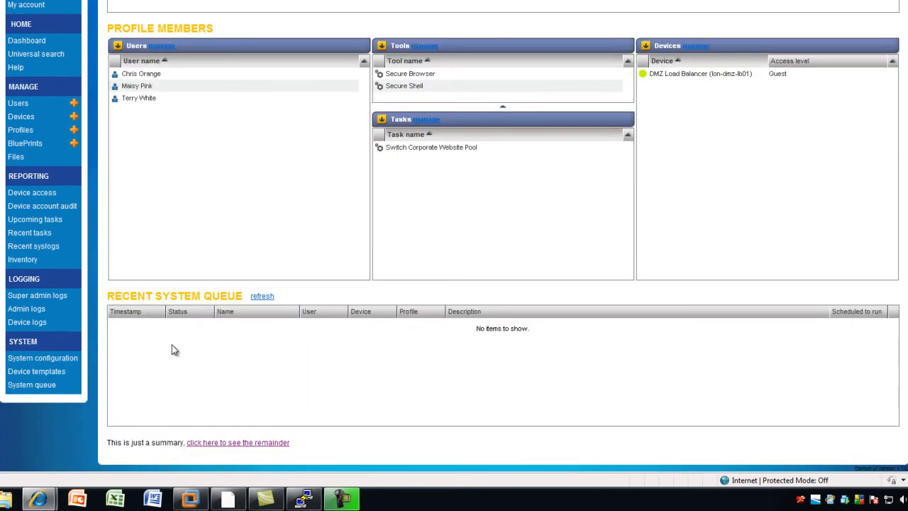
click(47, 388)
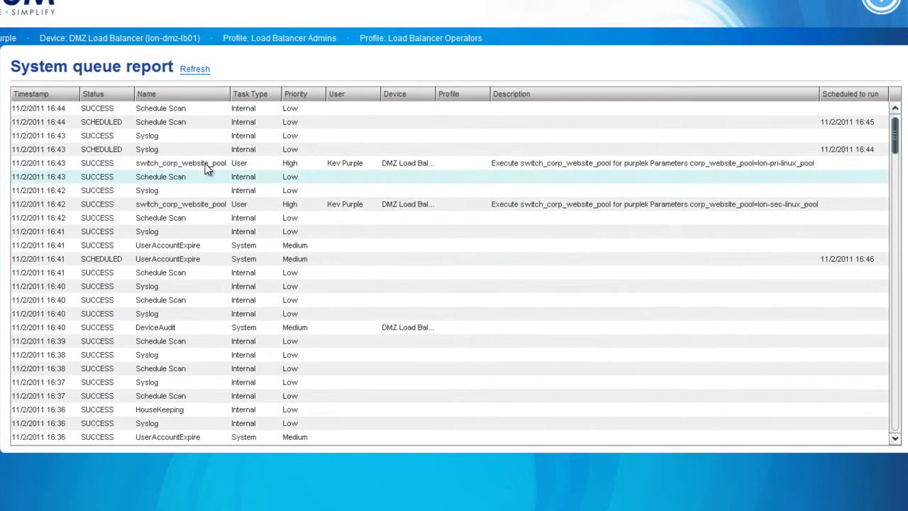
click(277, 120)
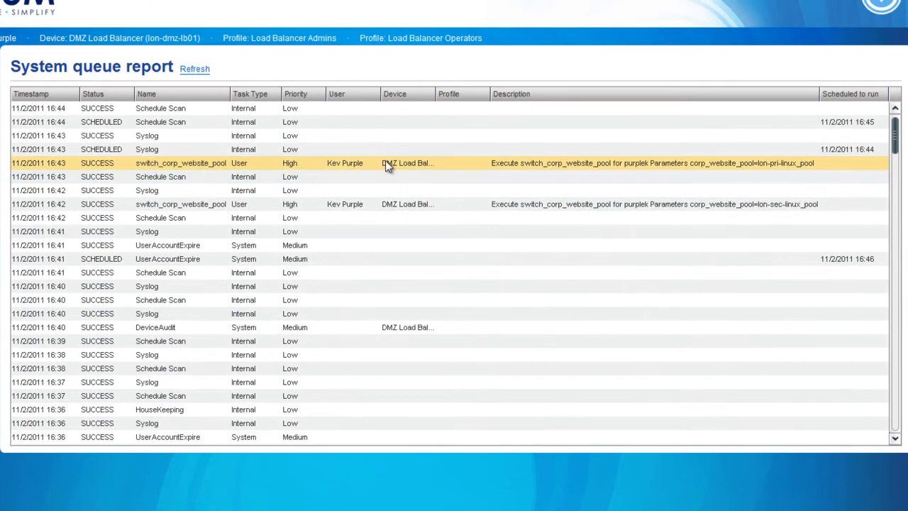
click(778, 206)
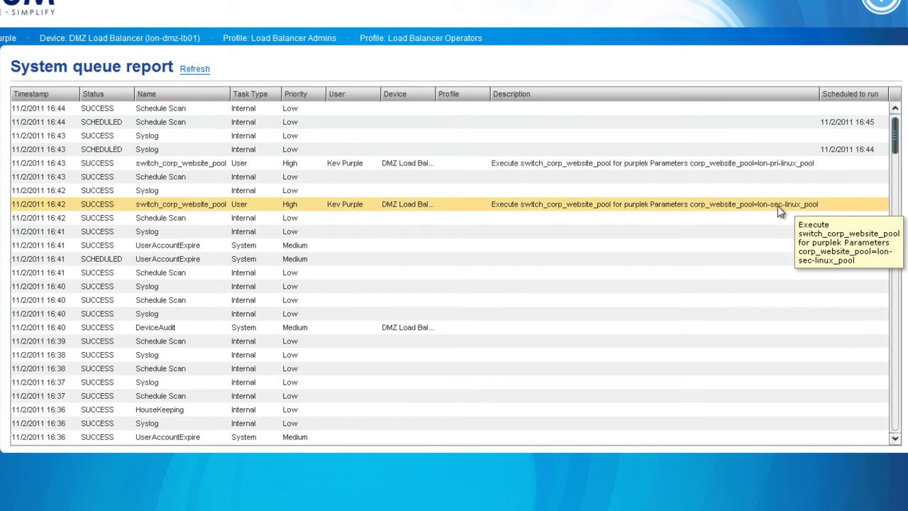
click(780, 163)
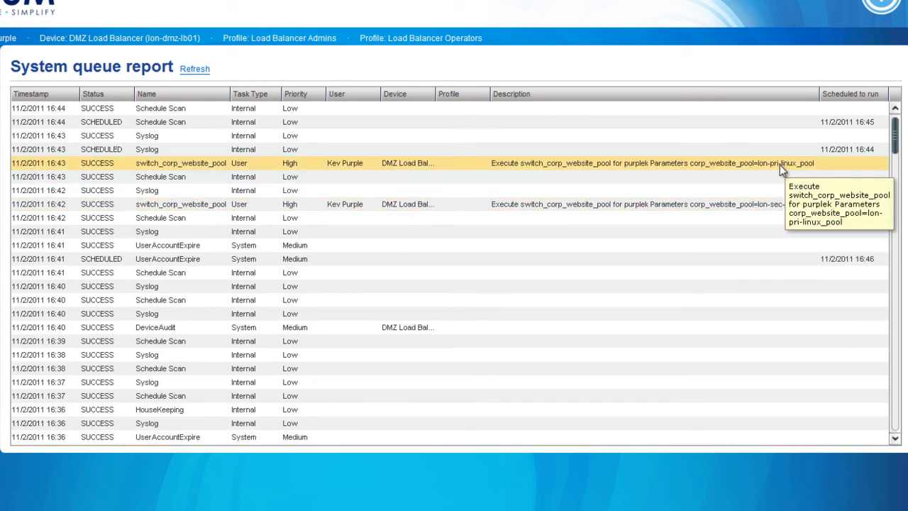